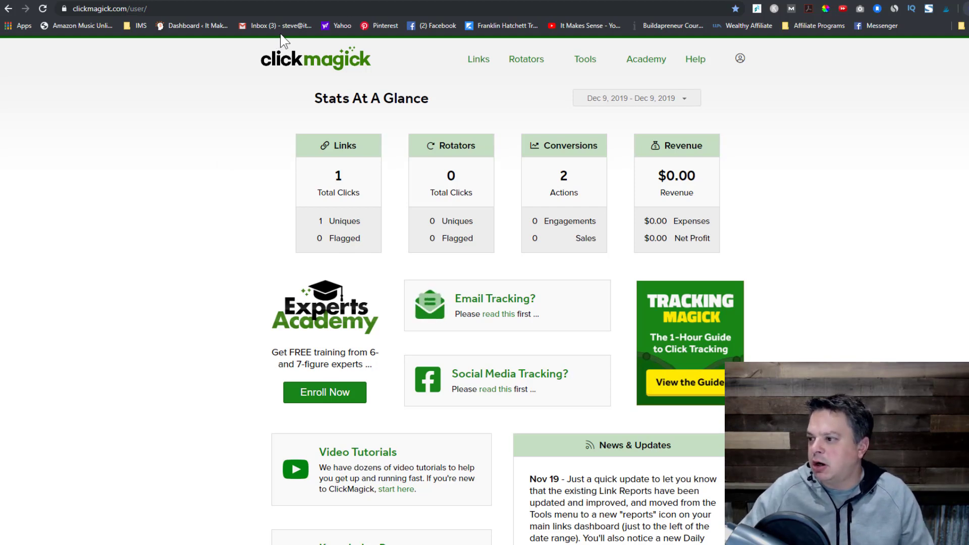
- List the tracking links of the ClickFunnels group and open the settings of the ClickFunnels link
click(469, 69)
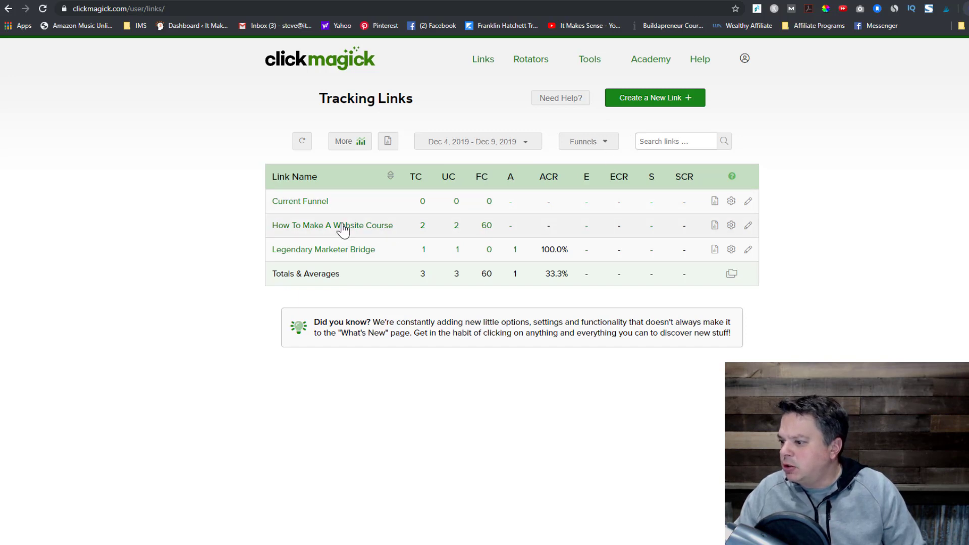
click(602, 144)
click(591, 174)
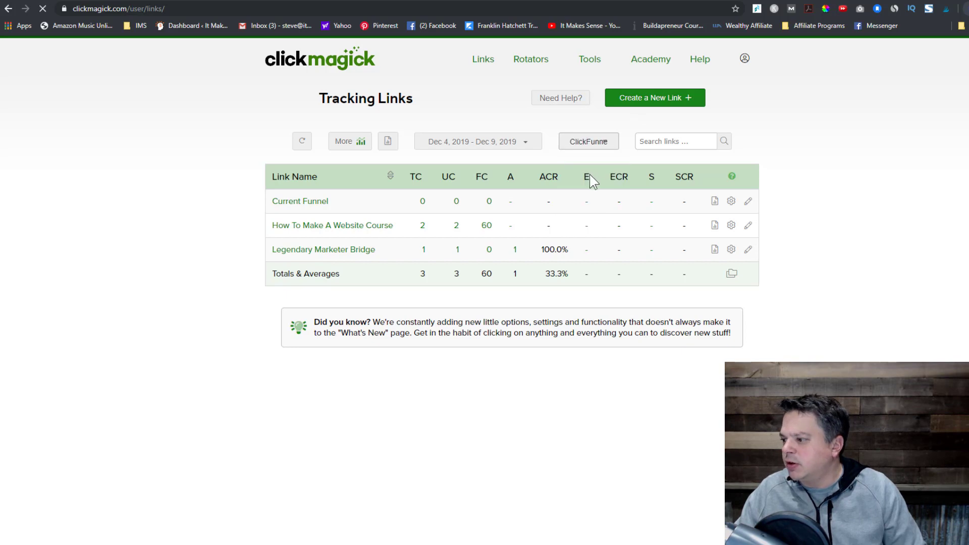
click(307, 227)
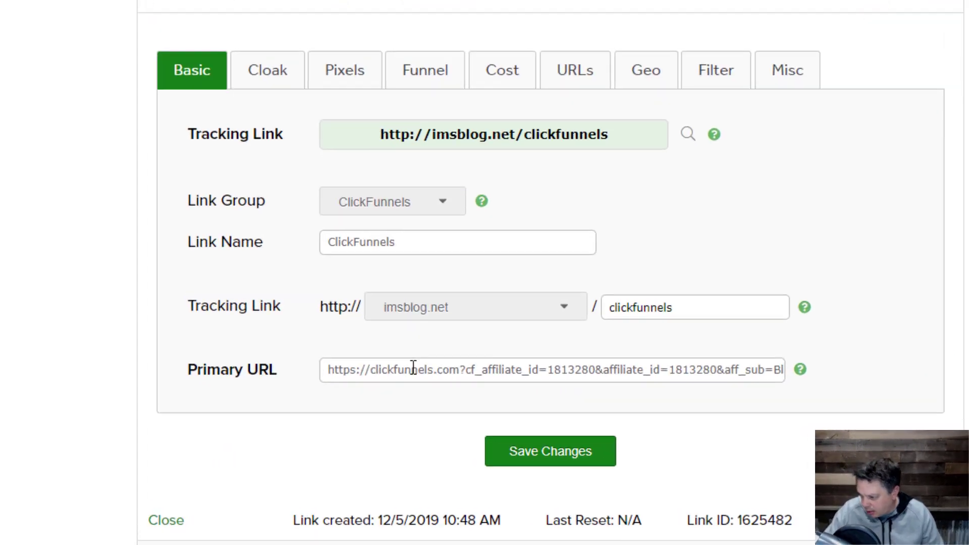
- Examine the ClickFunnels link's full primary URL and the domains offered for its tracking link
drag(328, 369, 828, 353)
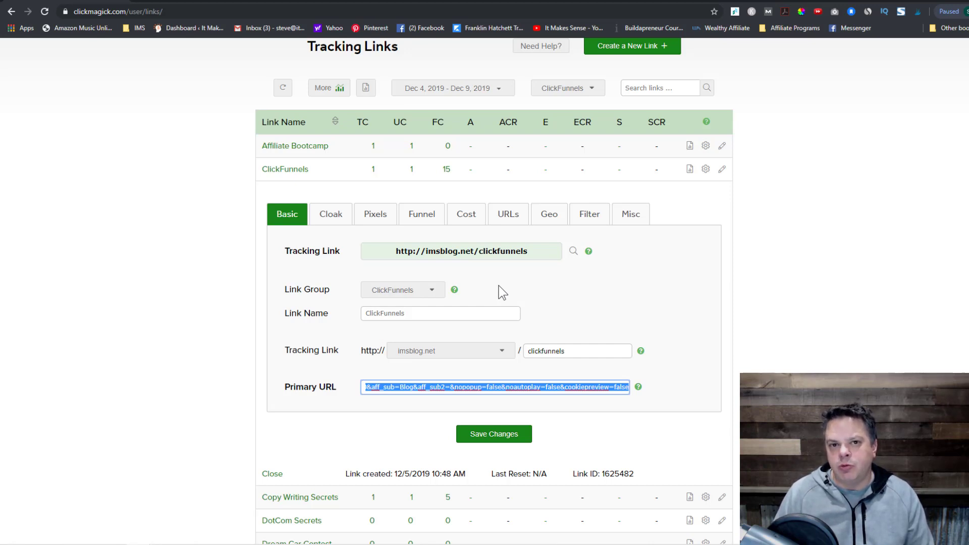
click(501, 351)
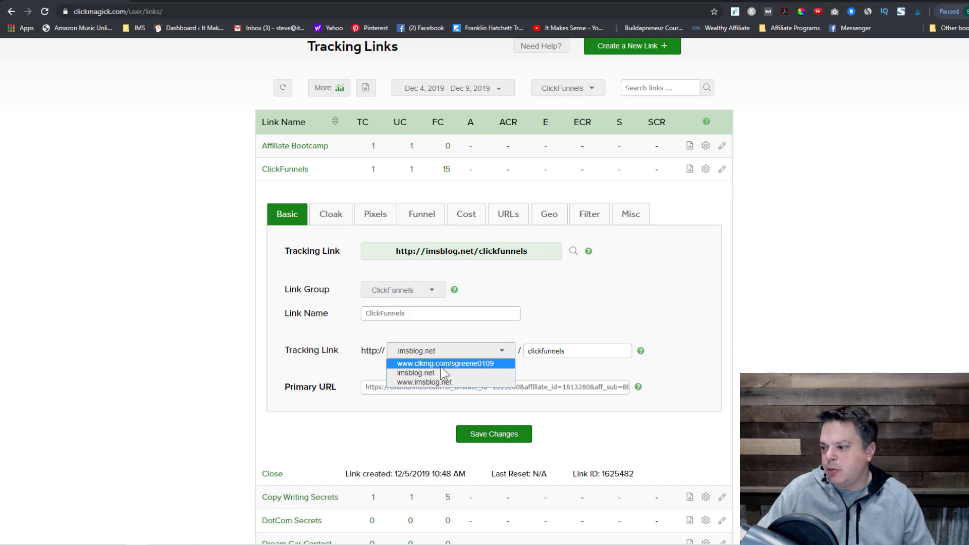
click(556, 309)
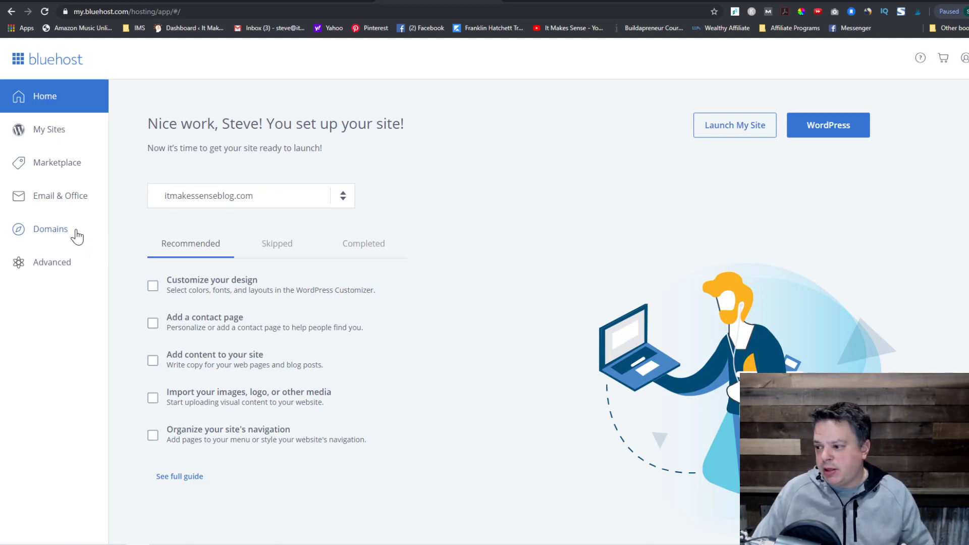
- Switch to Bluehost and open the DNS Zone Editor for the domain imsblog.net
click(350, 199)
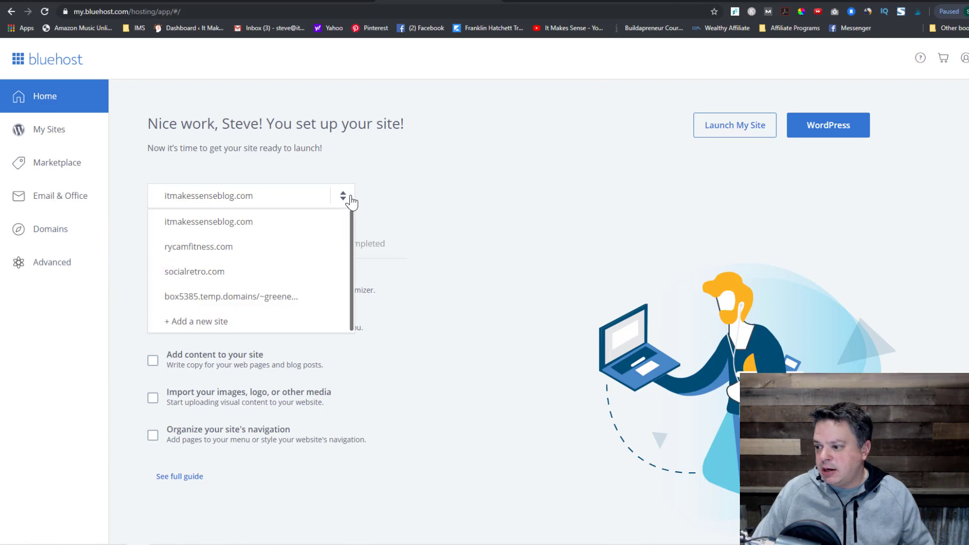
click(56, 233)
click(23, 371)
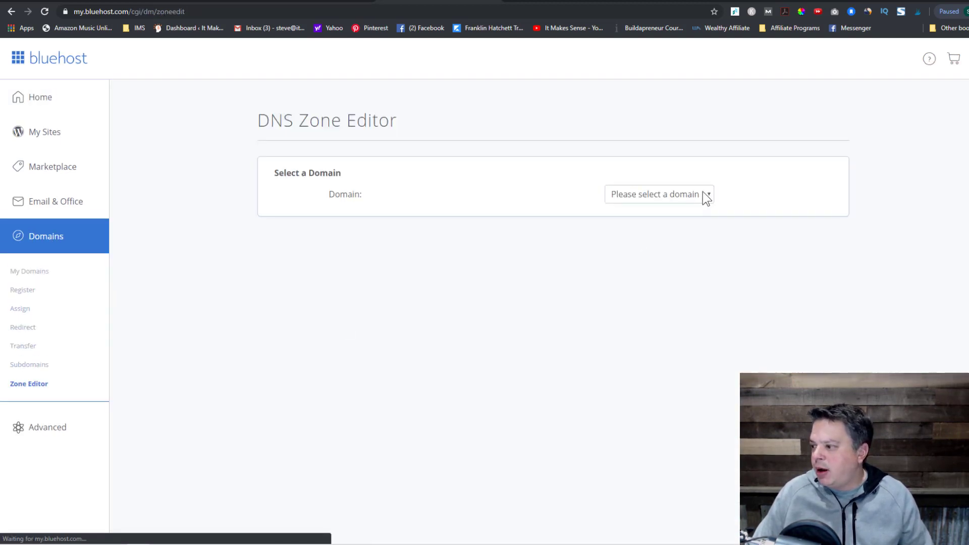
click(707, 196)
click(646, 283)
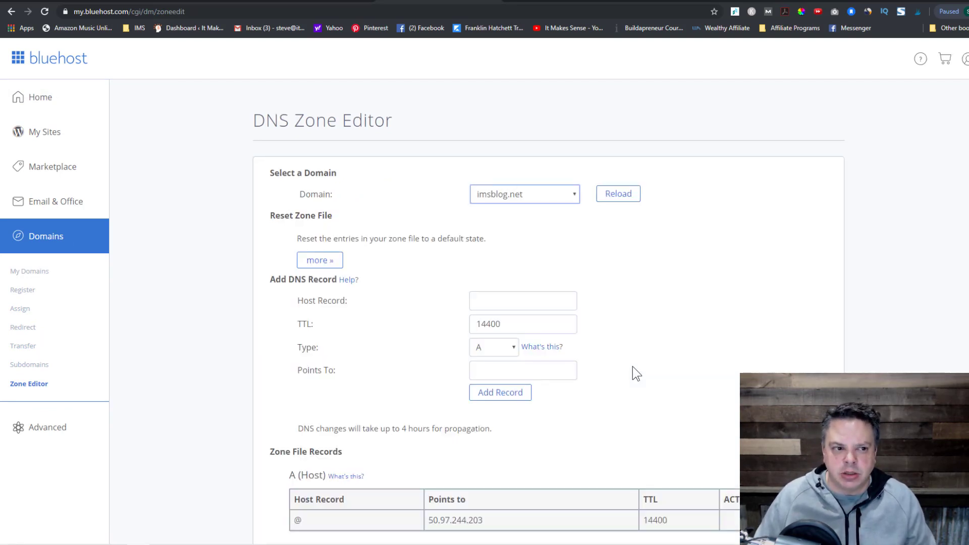
- Enter @ as the host record of a new DNS record of type A for imsblog.net
scroll(685, 305, down, 1)
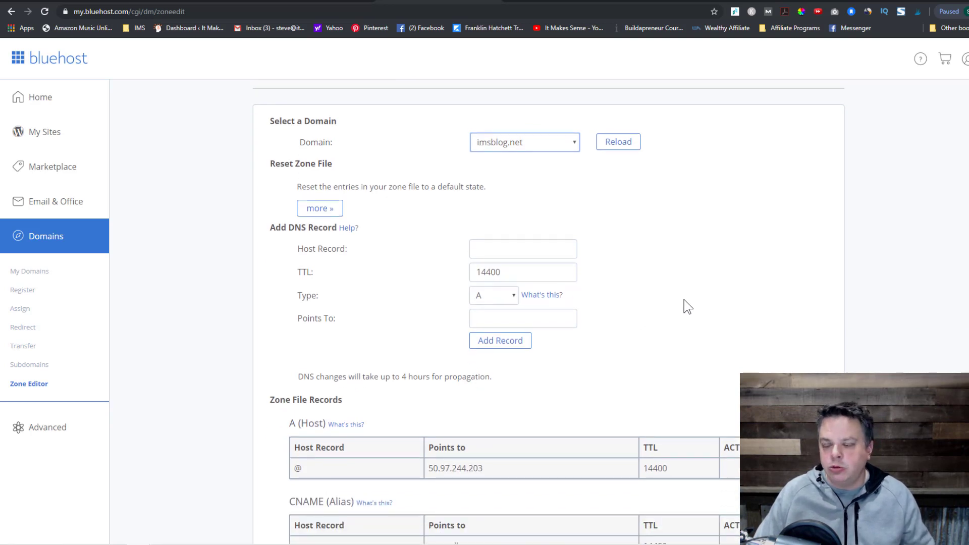
scroll(685, 299, down, 1)
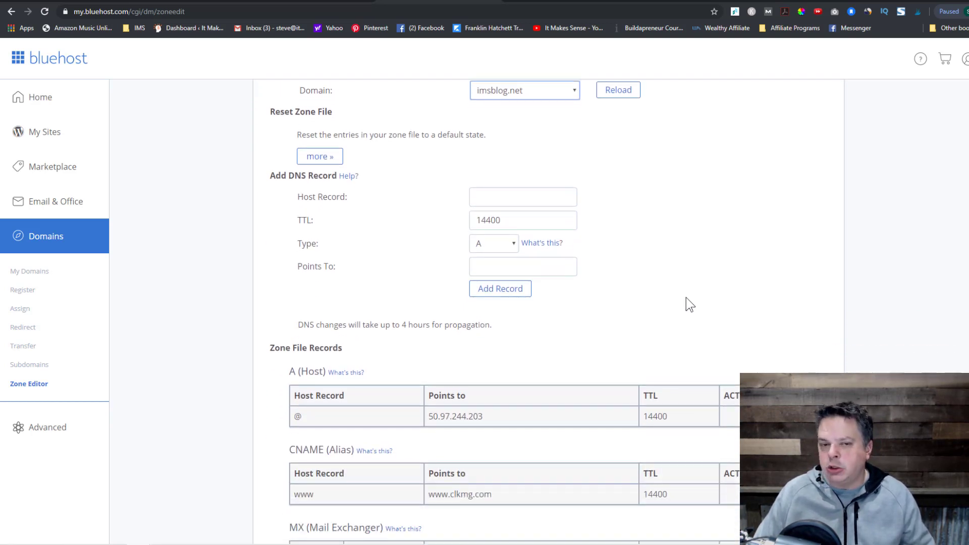
scroll(686, 299, up, 1)
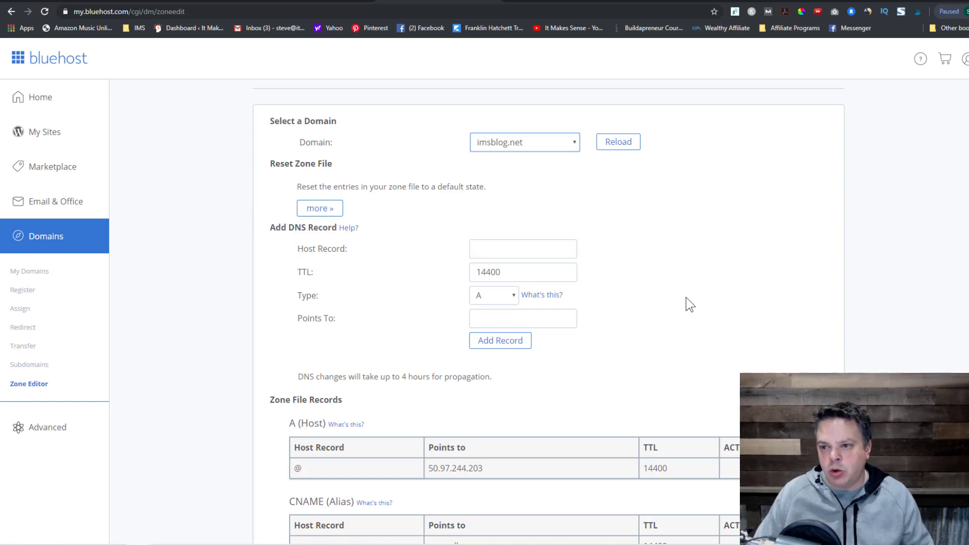
scroll(686, 297, down, 1)
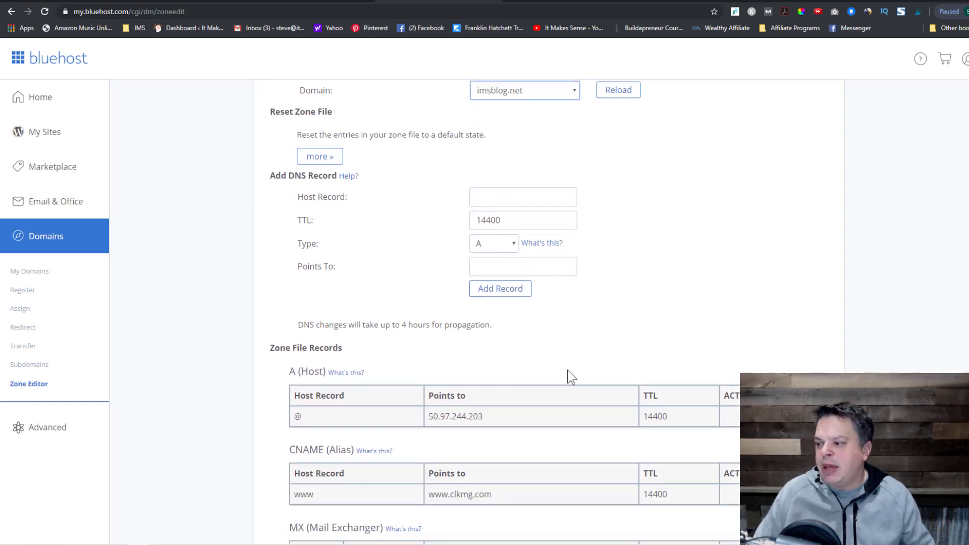
scroll(570, 374, up, 1)
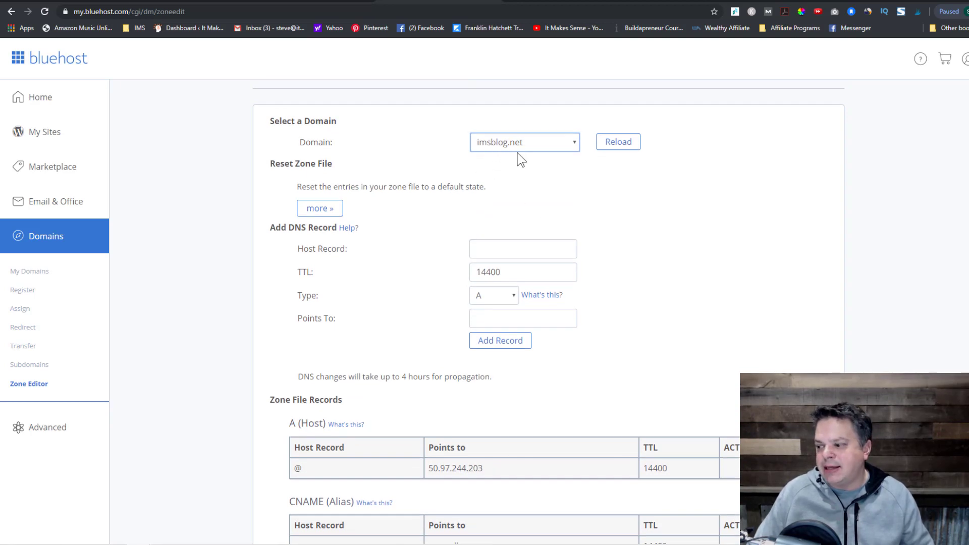
scroll(628, 261, down, 1)
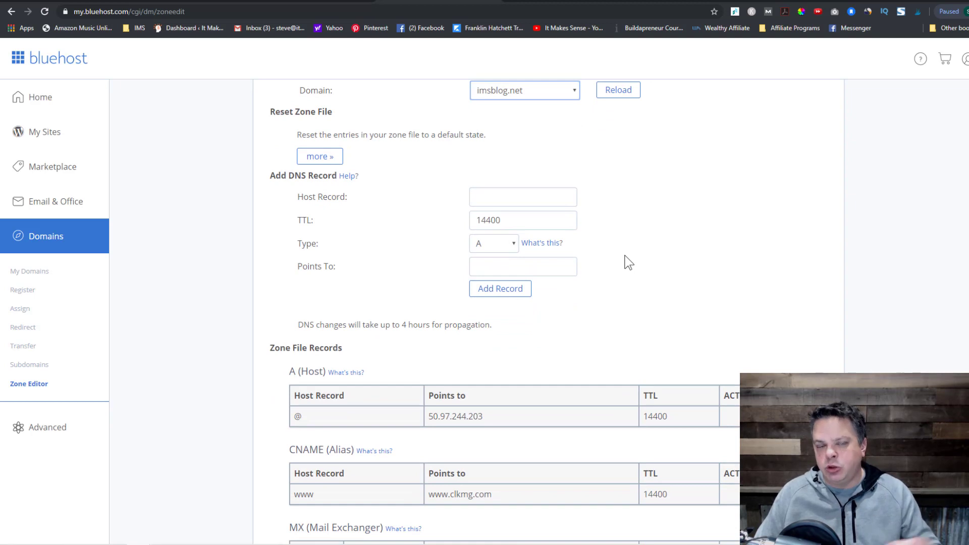
click(504, 198)
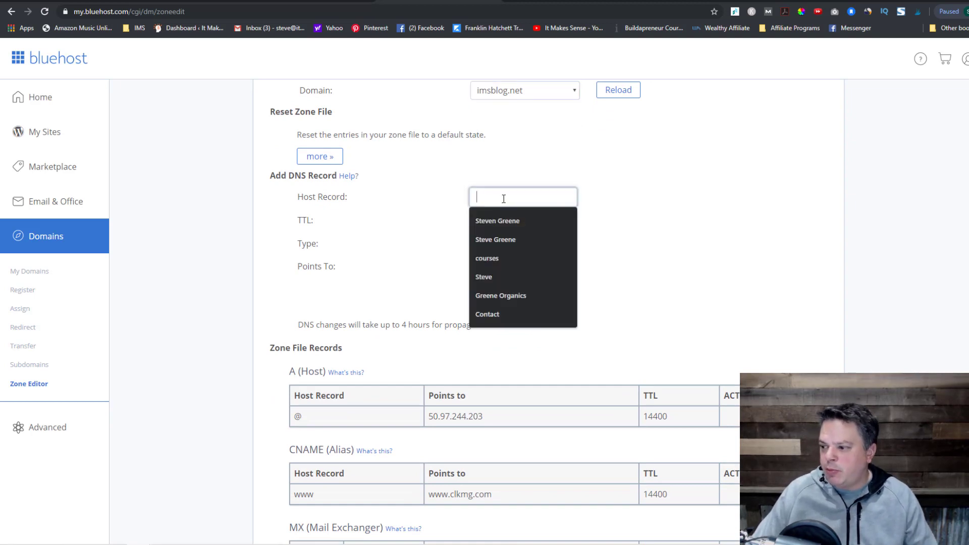
text(A)
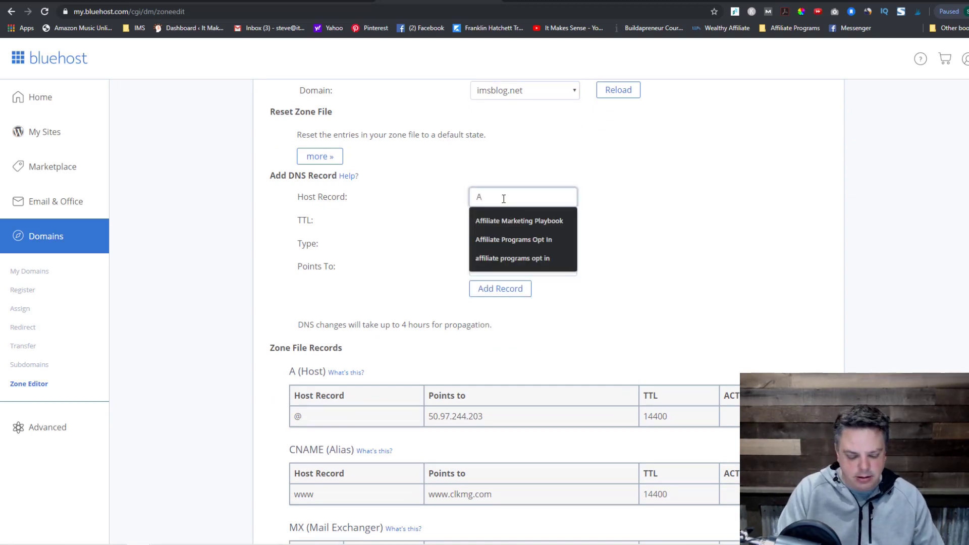
key(BackSpace)
text(@)
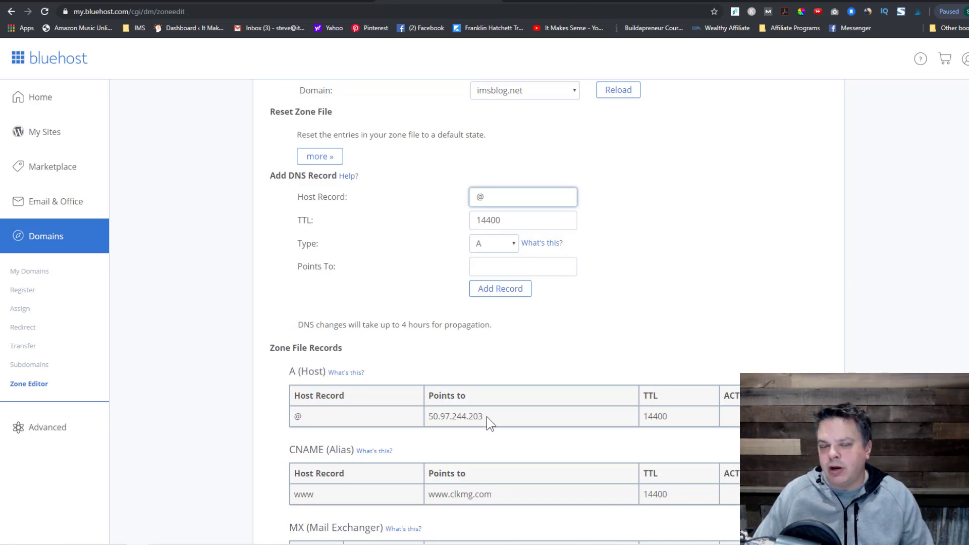
- Switch to ClickMagick, go to the Domain Manager and open its step-by-step instructions for custom tracking domains
click(91, 3)
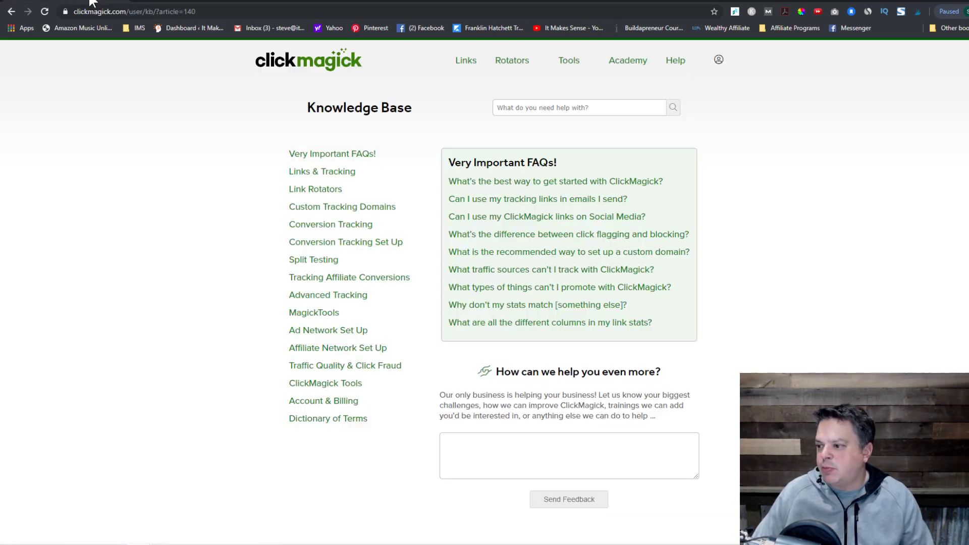
click(572, 63)
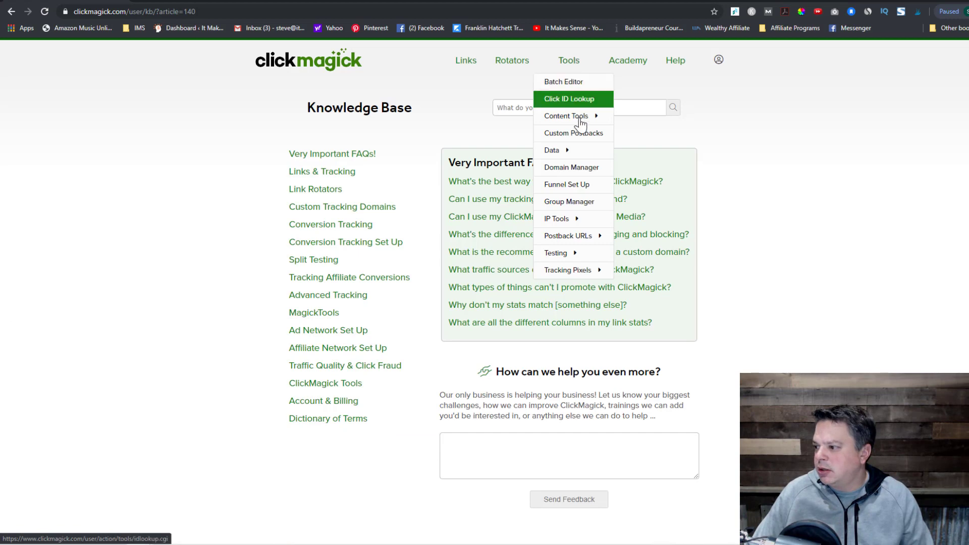
click(566, 168)
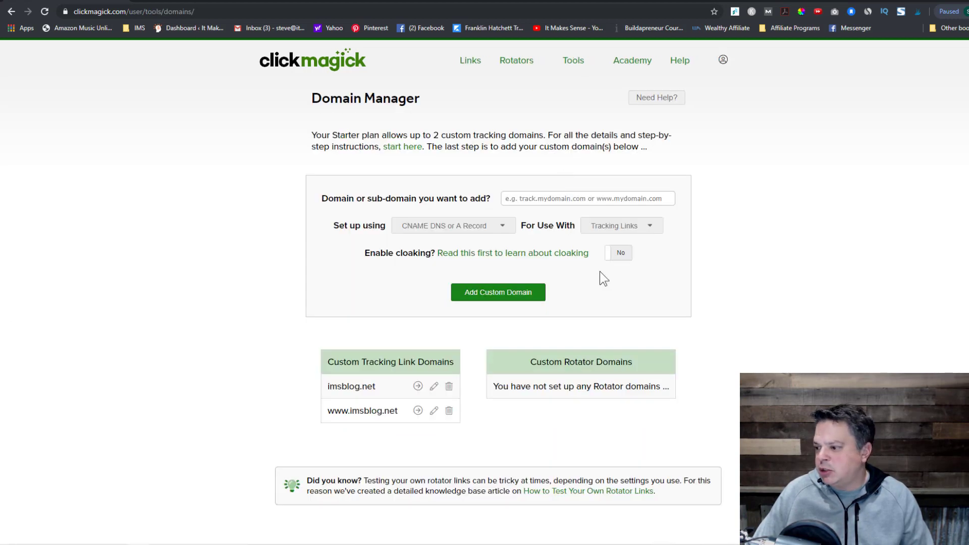
click(406, 151)
- Read the custom domain guide for the CNAME settings and the A record IP addresses for regular tracking links
scroll(501, 277, down, 3)
scroll(501, 276, down, 10)
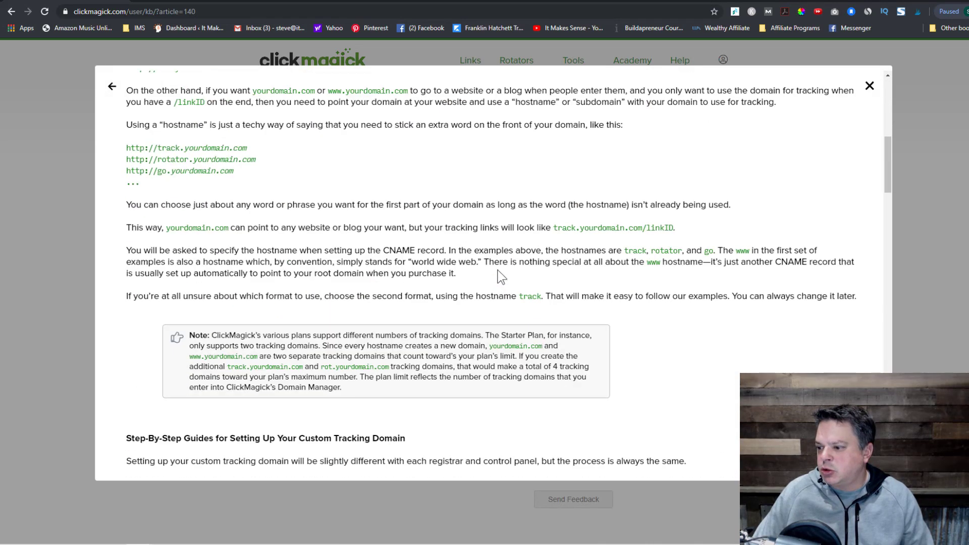
scroll(503, 277, down, 12)
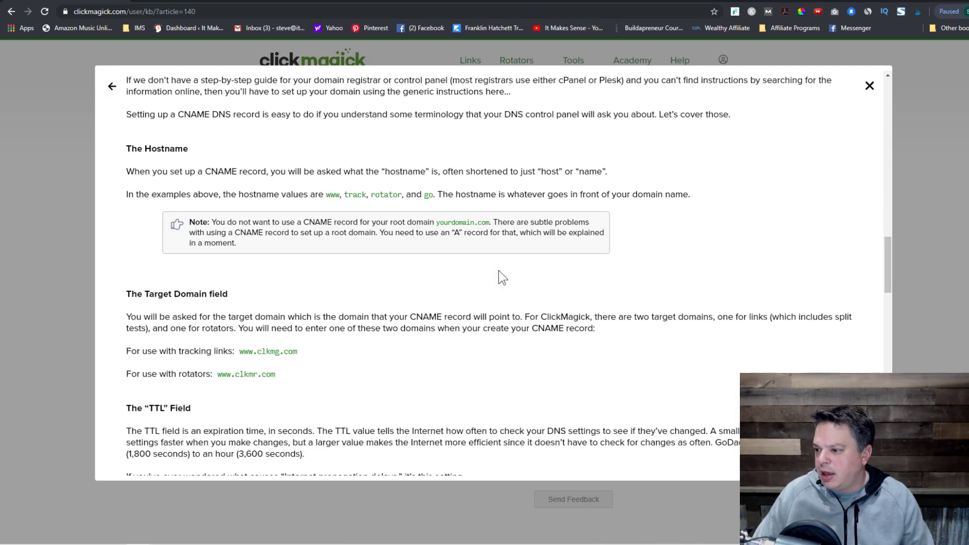
scroll(502, 278, down, 2)
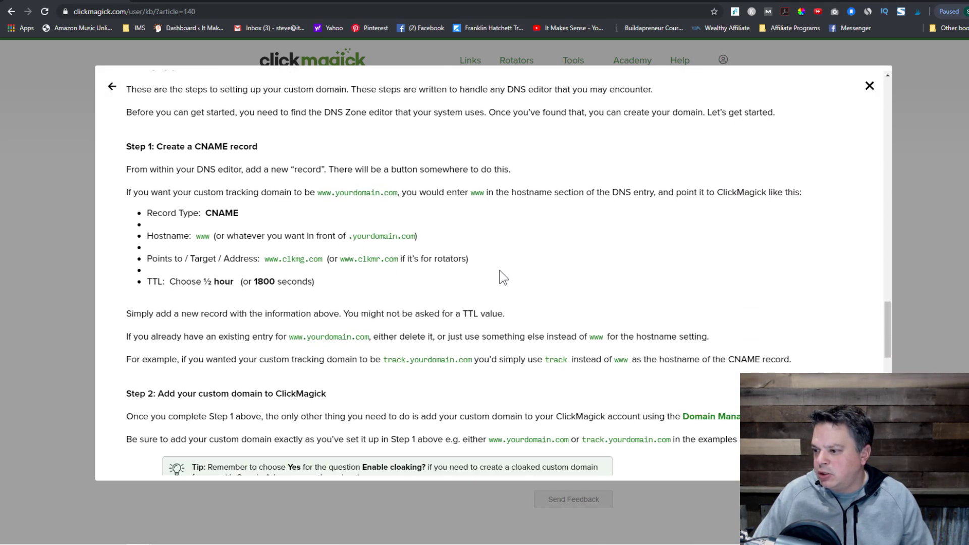
scroll(500, 272, down, 13)
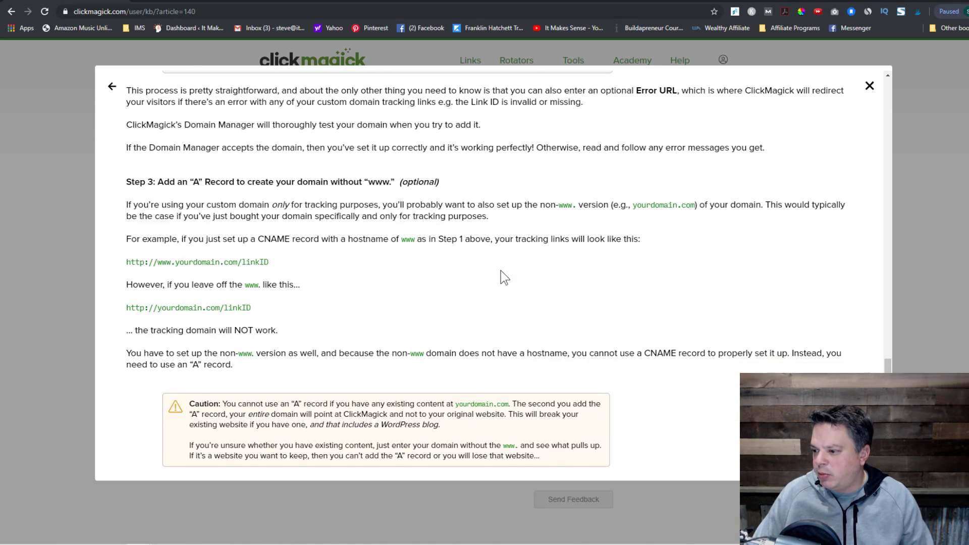
scroll(500, 271, down, 2)
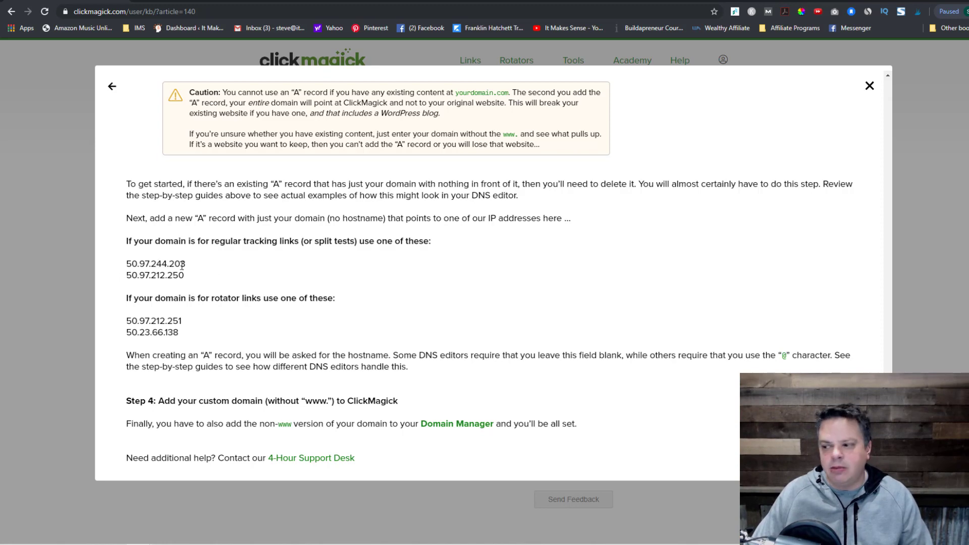
scroll(185, 272, up, 3)
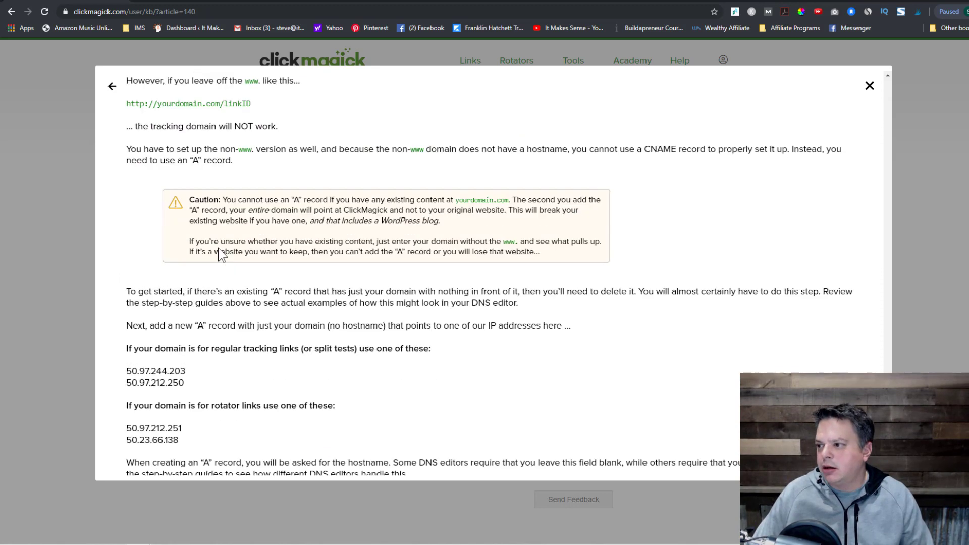
- Switch to Bluehost and examine the existing A and CNAME records in the zone file of imsblog.net
click(418, 4)
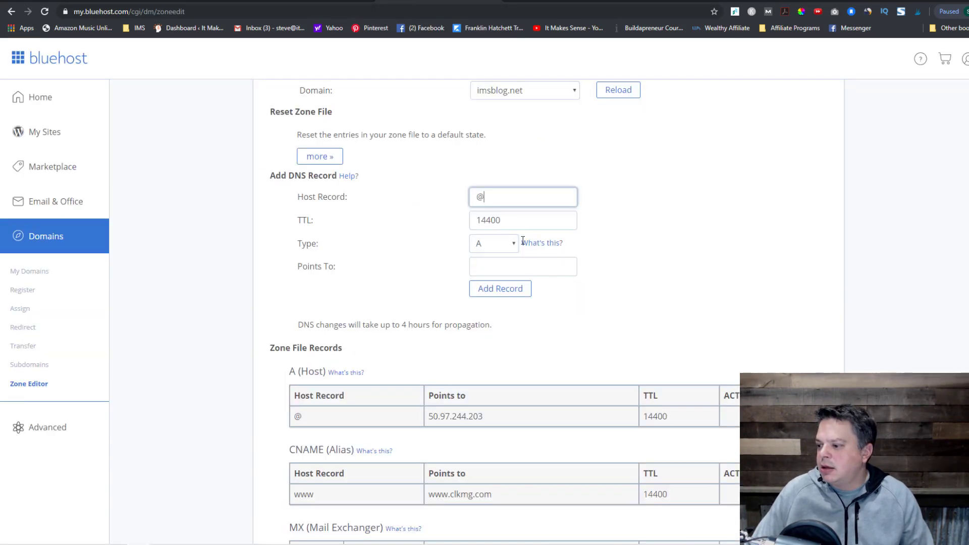
scroll(535, 263, down, 2)
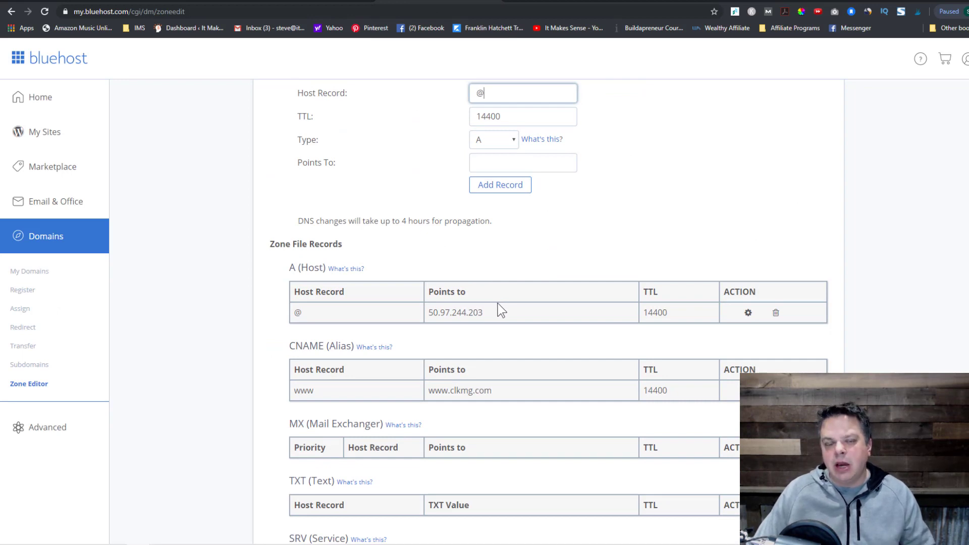
scroll(497, 303, up, 1)
scroll(505, 239, up, 3)
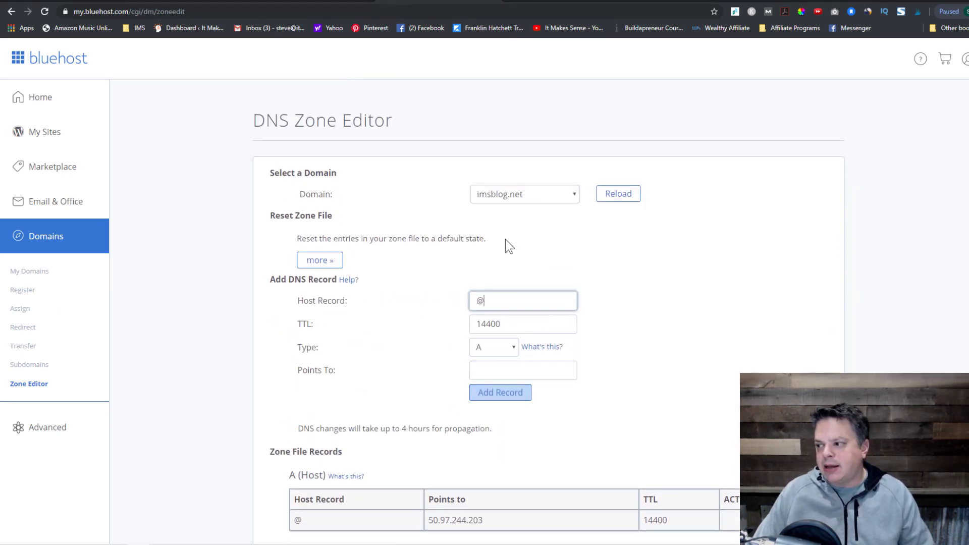
scroll(510, 237, down, 1)
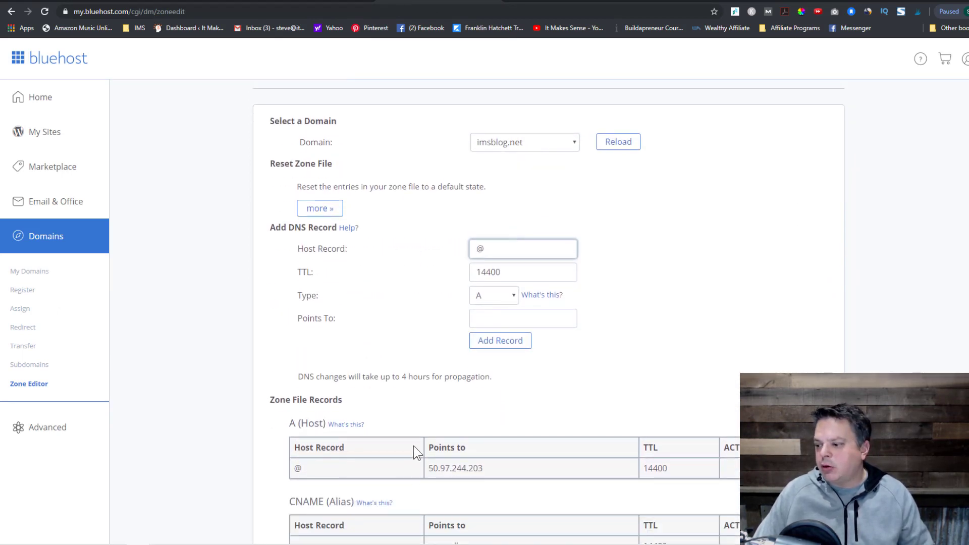
scroll(416, 450, down, 3)
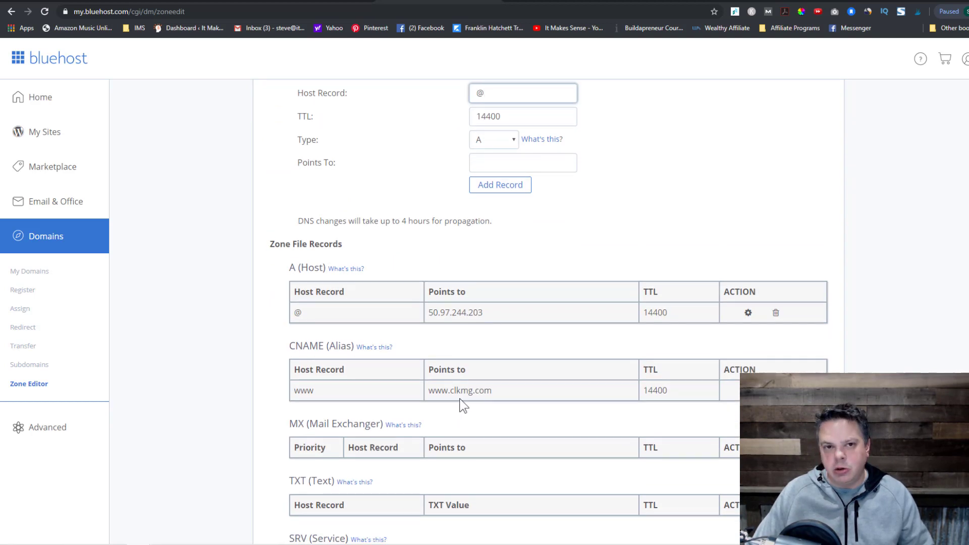
- Set the new DNS record's host record to www and its type to CNAME
scroll(511, 372, up, 2)
drag(493, 203, 470, 197)
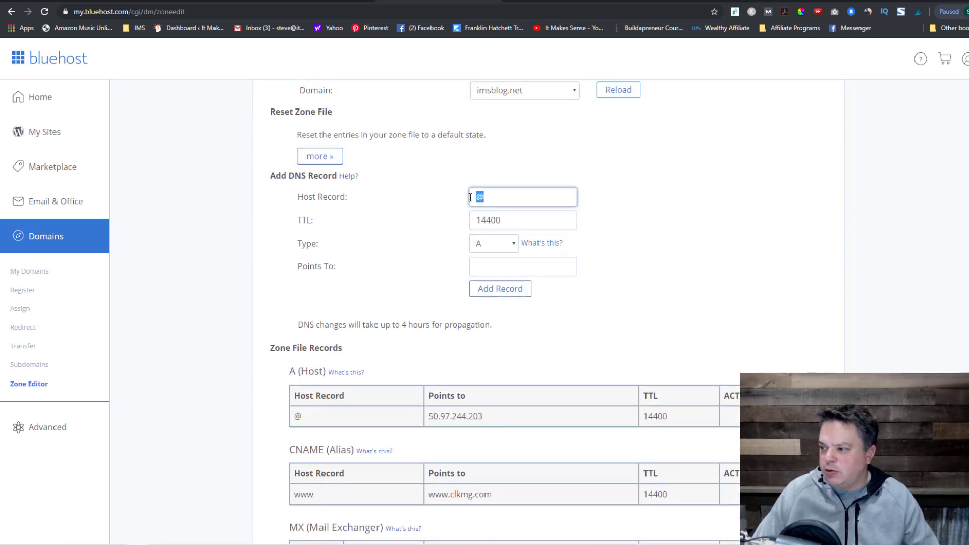
text(www)
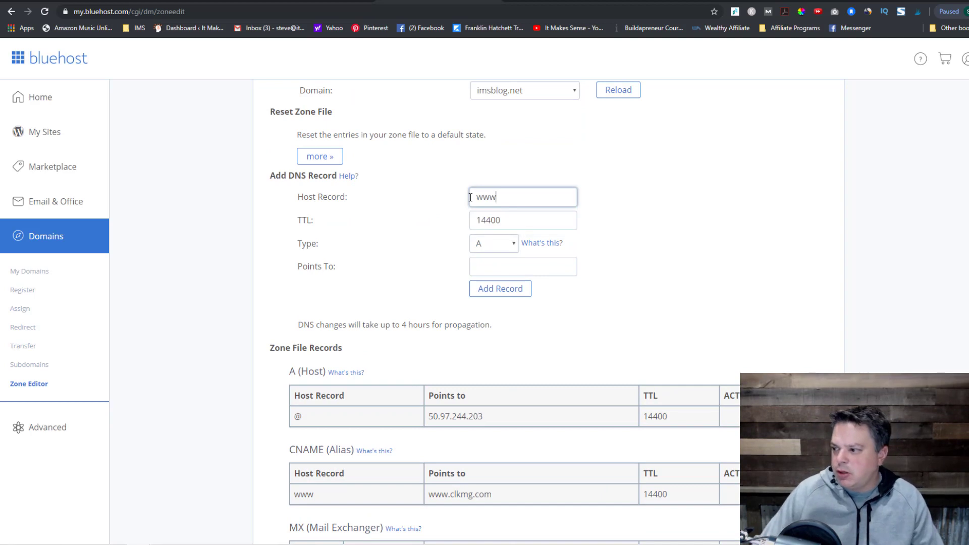
click(514, 244)
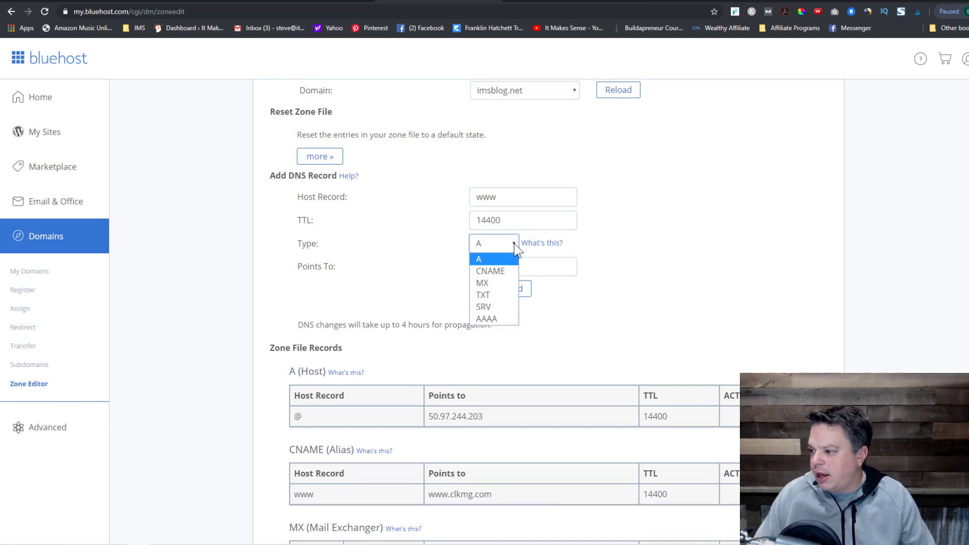
click(498, 275)
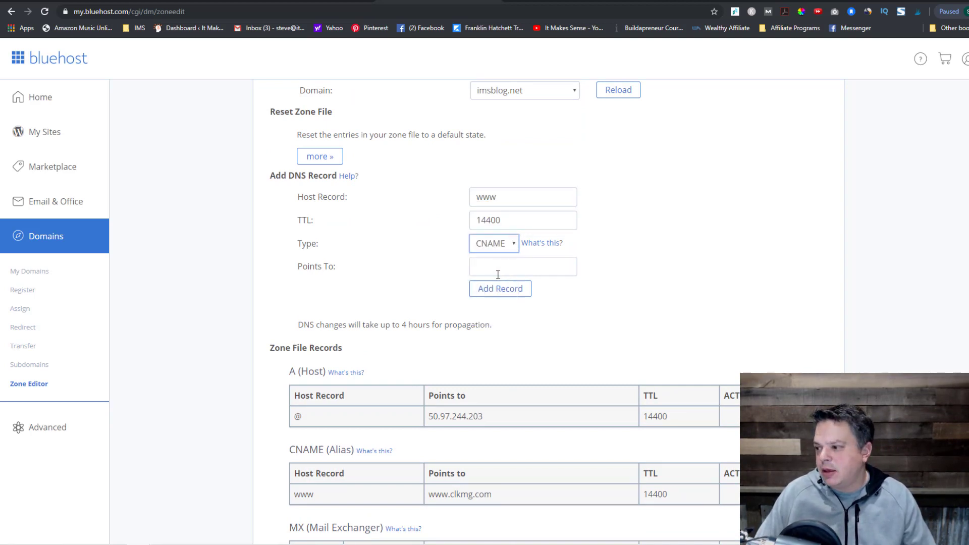
- Select the domain itmakessenseblog.com in the DNS Zone Editor and enter tracking as the host record of the new CNAME record
scroll(507, 397, down, 2)
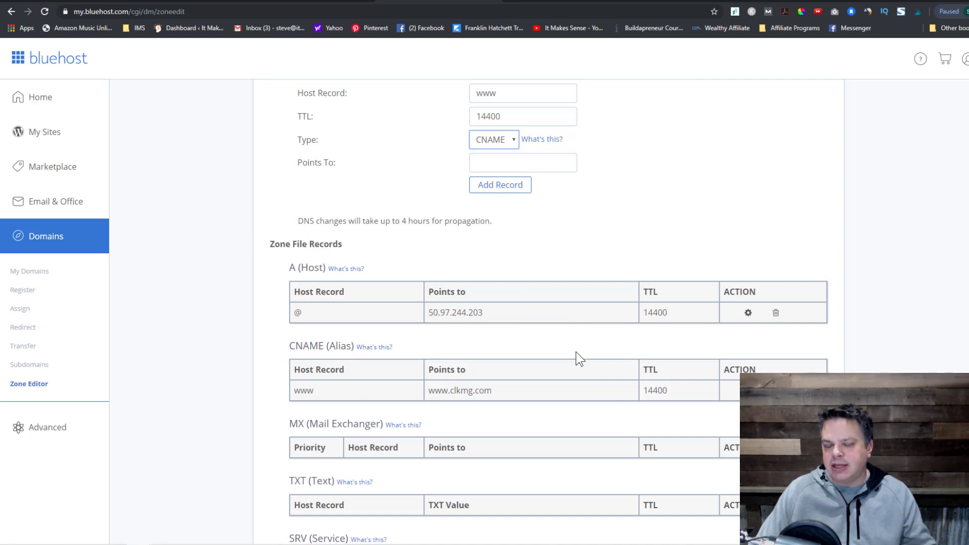
scroll(574, 355, up, 4)
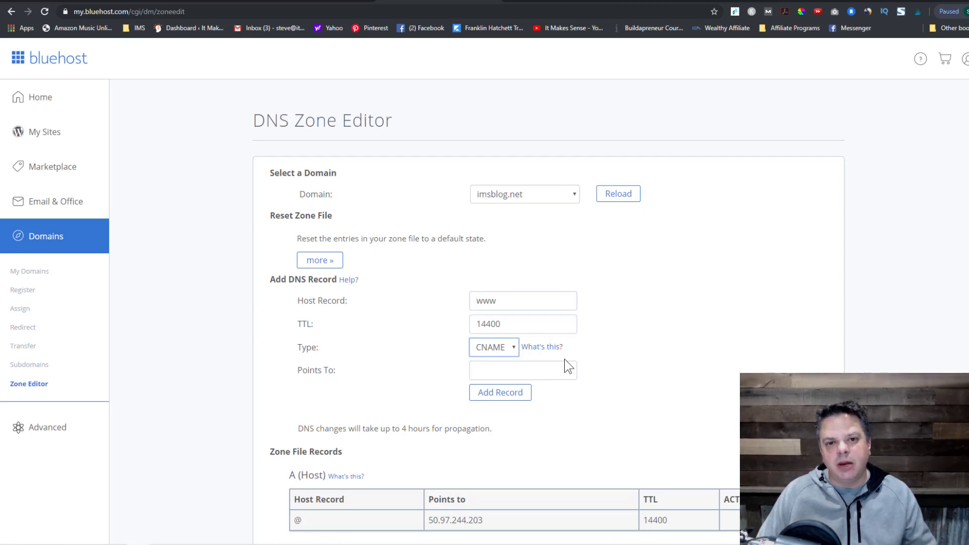
click(575, 193)
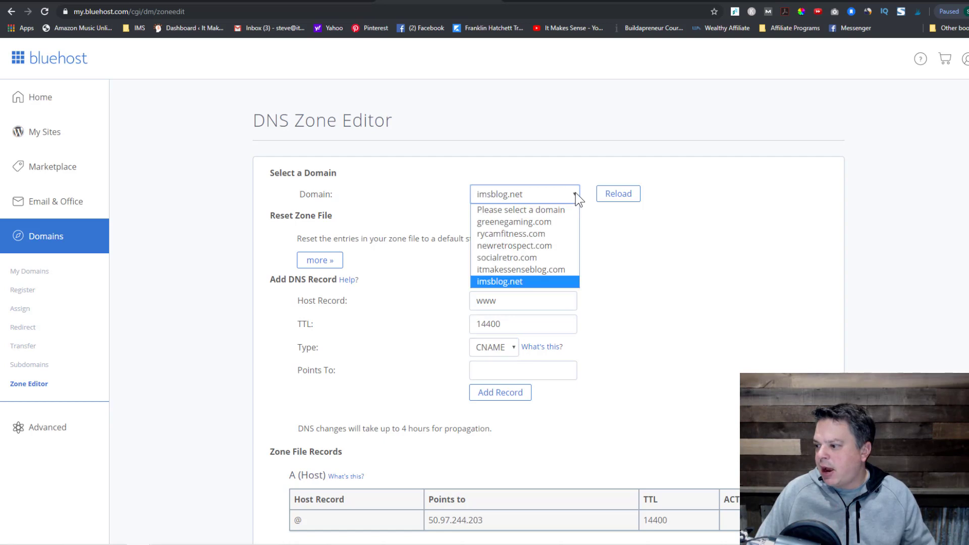
click(541, 270)
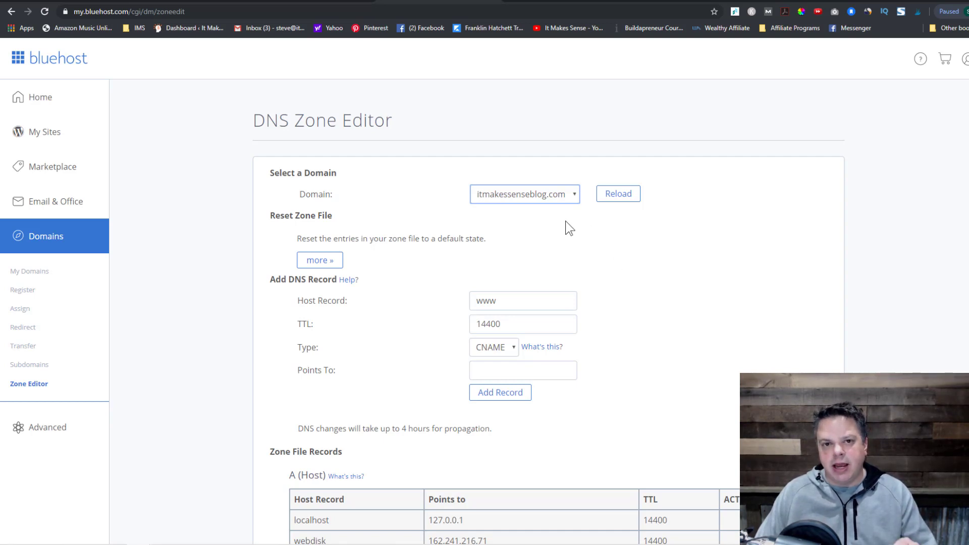
scroll(623, 279, down, 1)
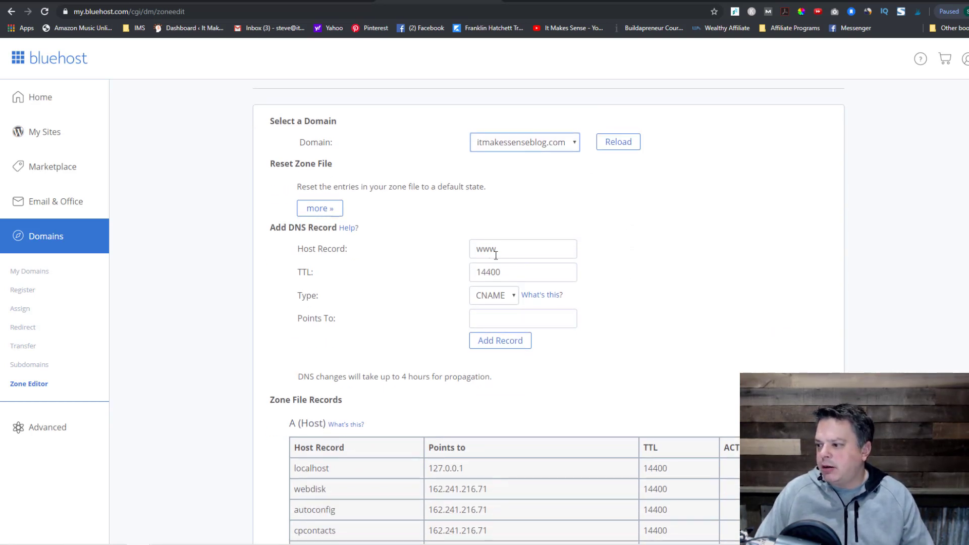
drag(495, 256, 435, 260)
text(tra)
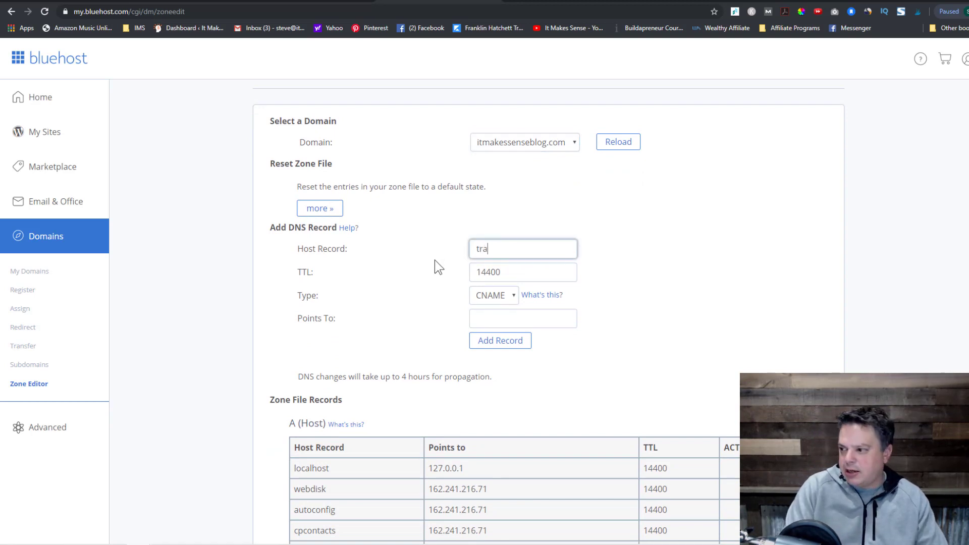
text(cking)
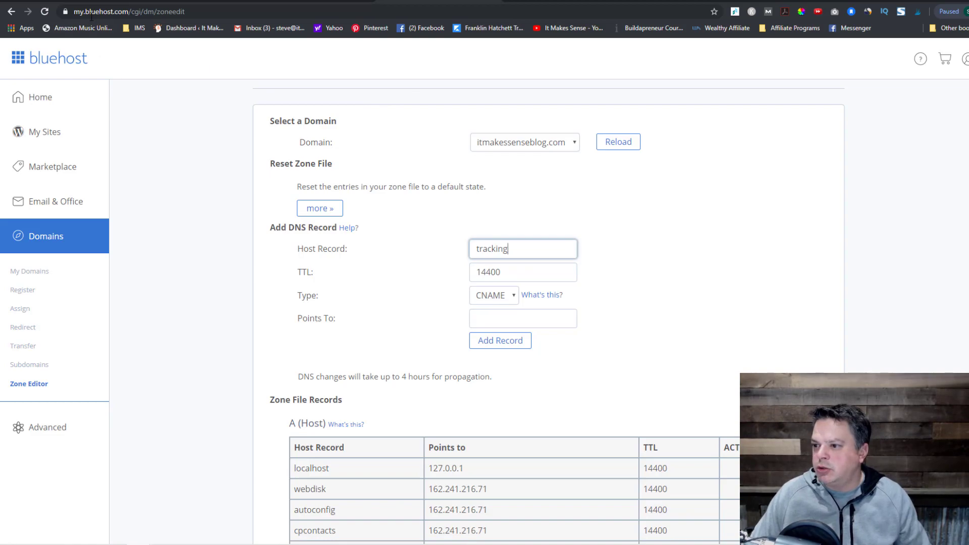
click(74, 3)
scroll(240, 297, up, 1)
scroll(241, 298, up, 16)
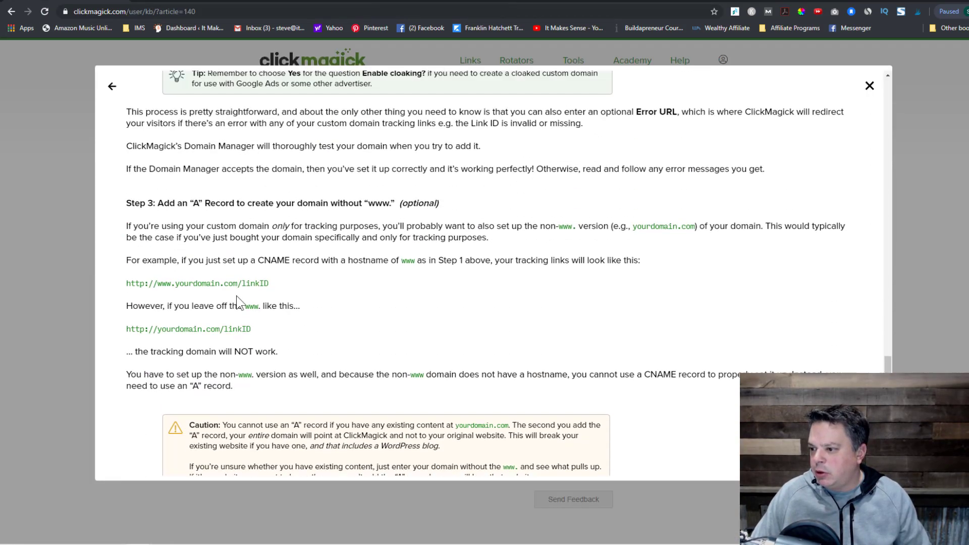
scroll(225, 301, up, 6)
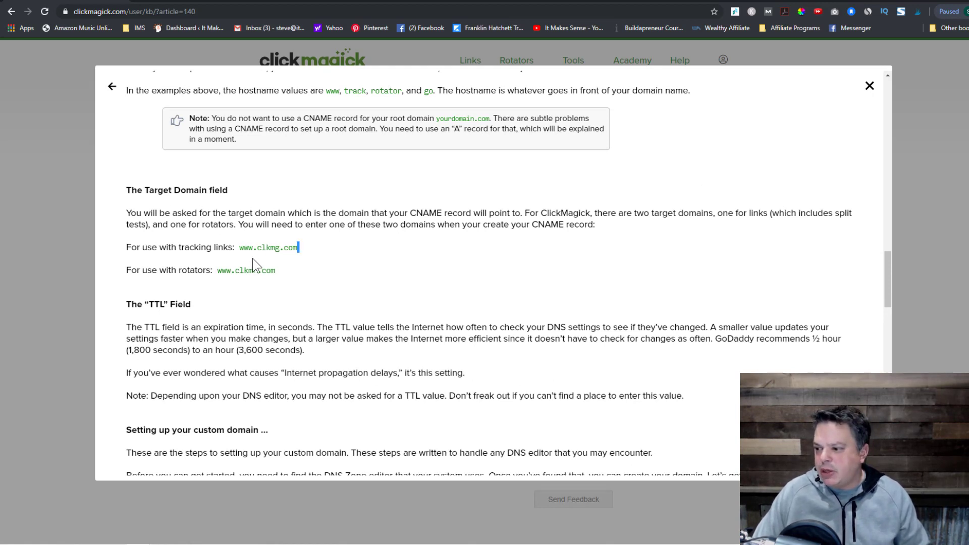
drag(298, 247, 239, 249)
key(ctrl+c)
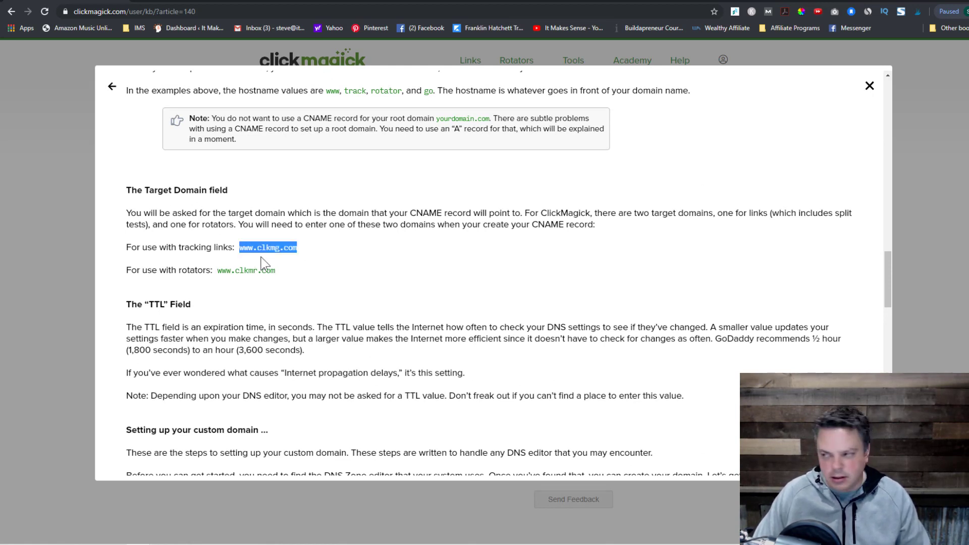
click(404, 2)
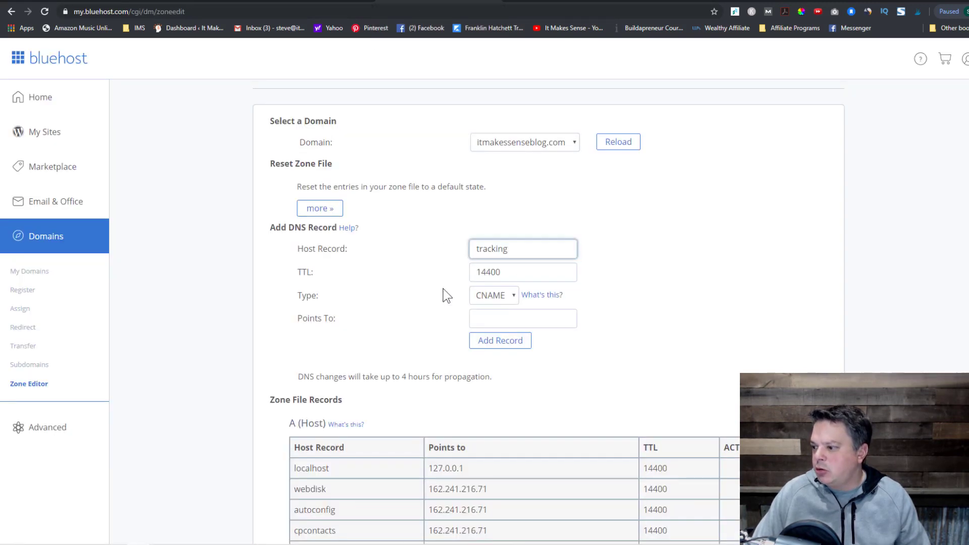
click(485, 316)
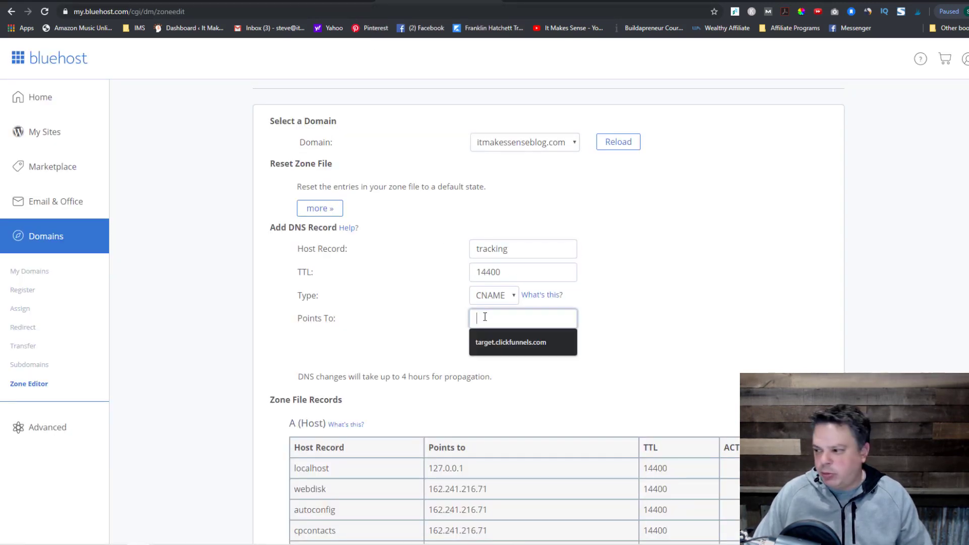
key(ctrl+v)
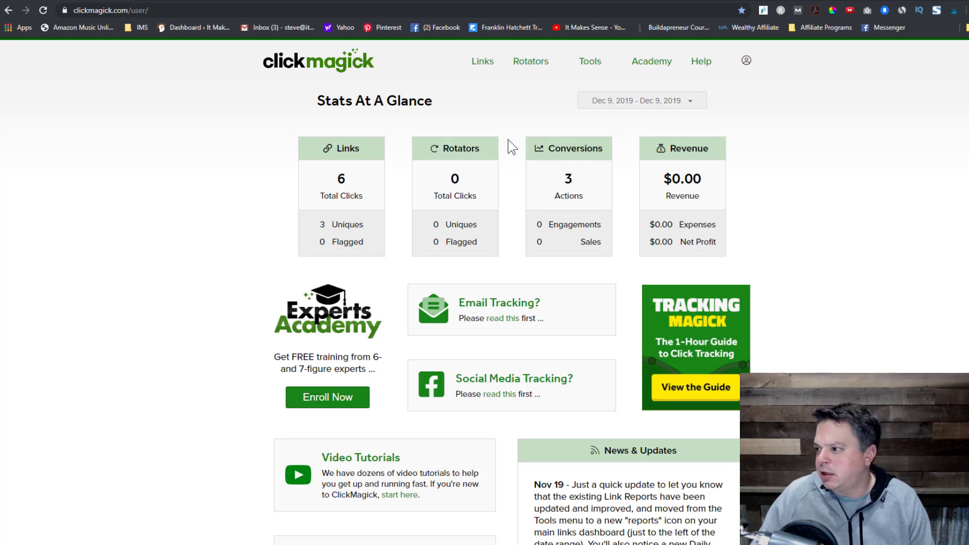
- Open ClickMagick's Domain Manager and add tracking.itmakessenseblog.com as a custom domain for use with tracking links
click(587, 70)
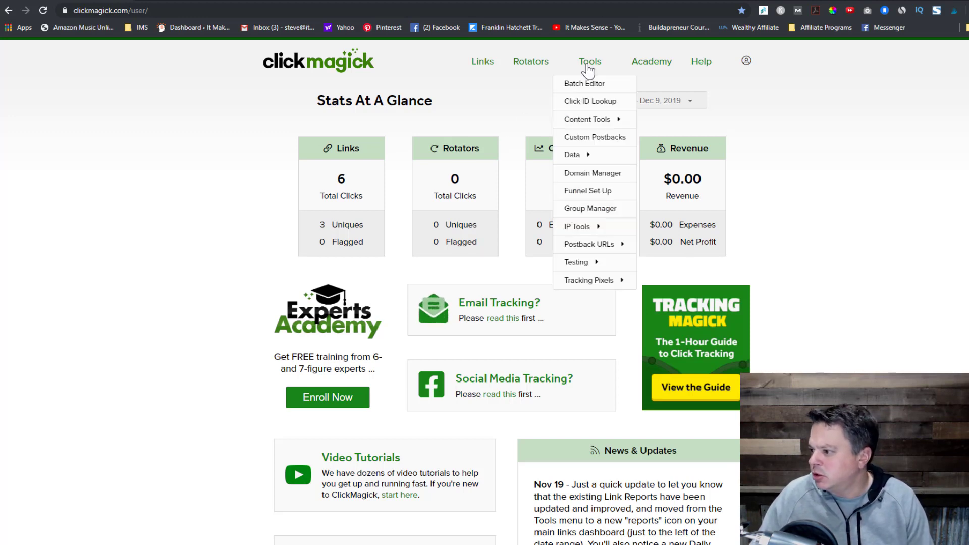
click(603, 178)
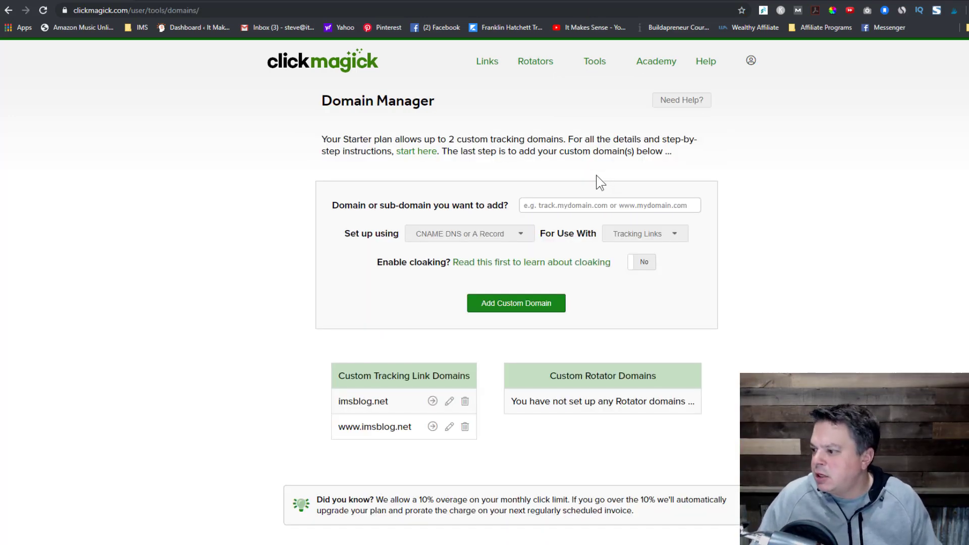
click(547, 208)
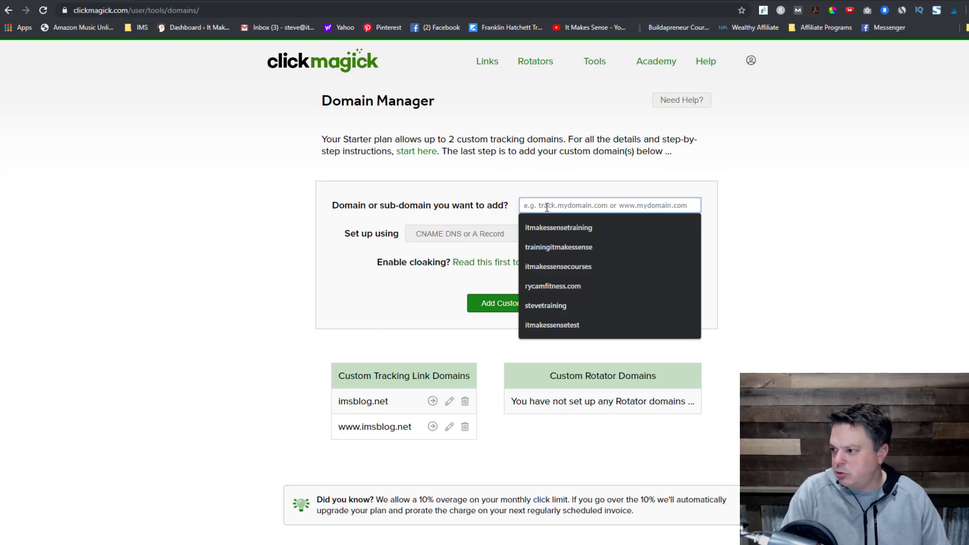
text(tracking.)
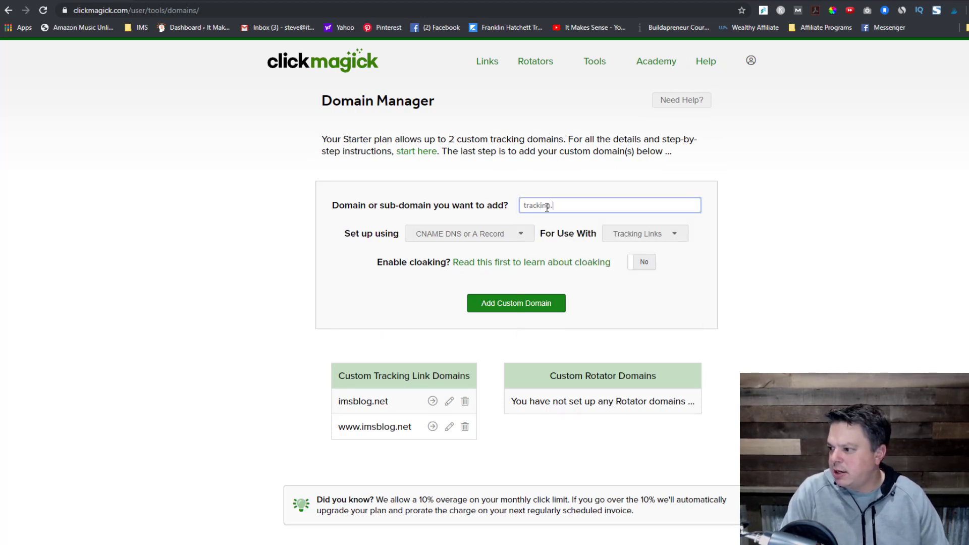
text(itmak)
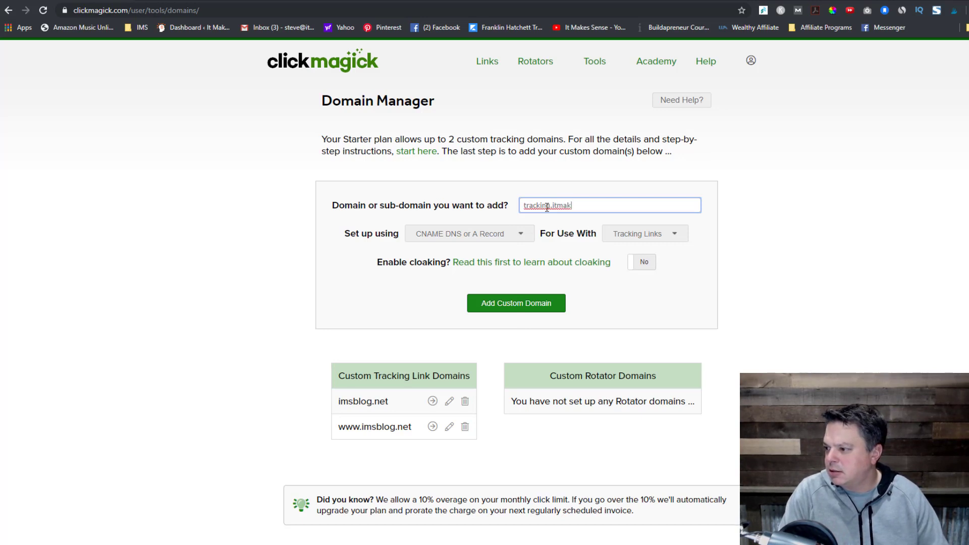
text(es)
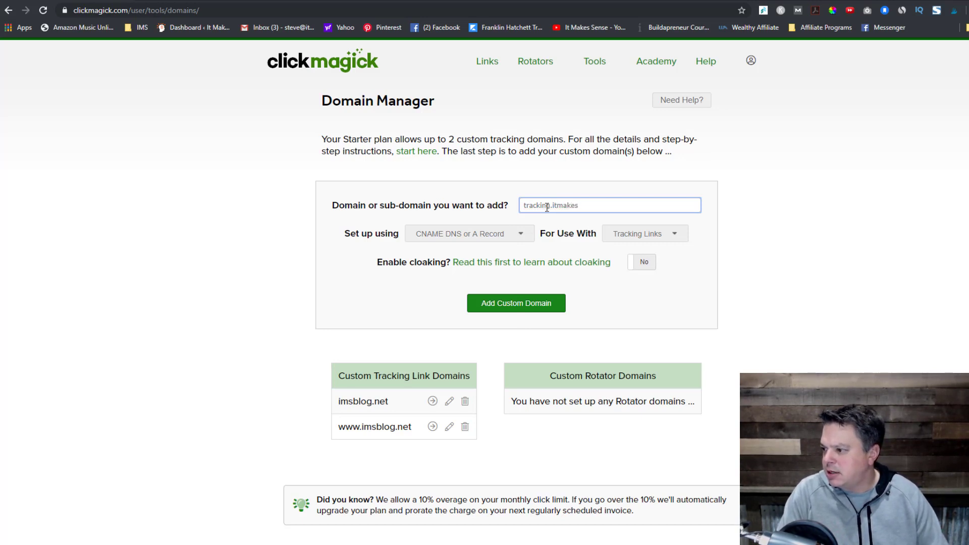
text(senseblog.com)
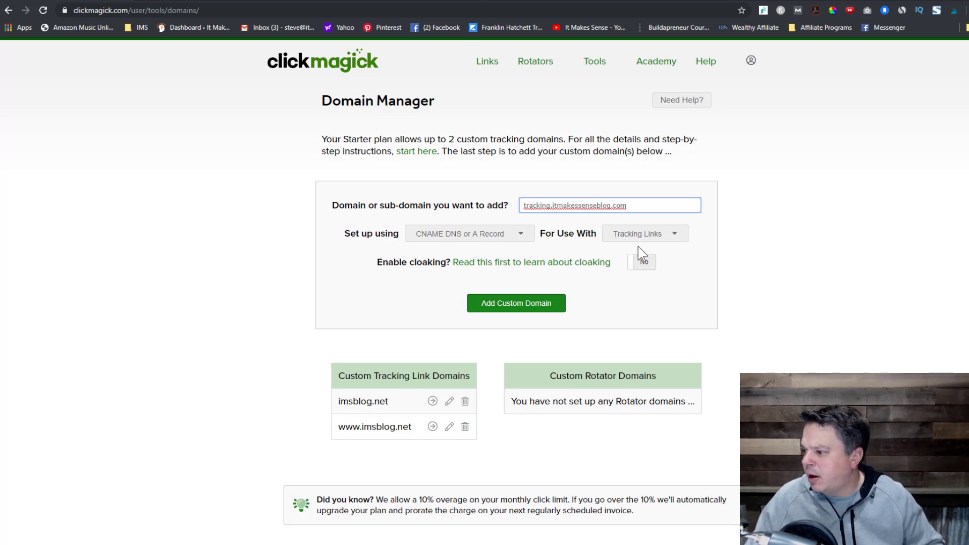
click(524, 309)
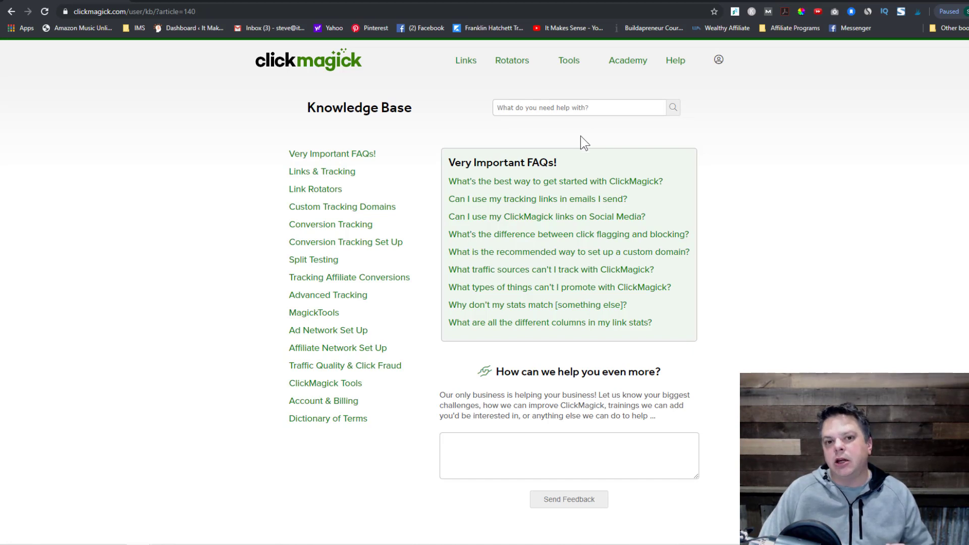
- Open ClickMagick's Group Manager and create a new link group named Test
mouse_move(571, 64)
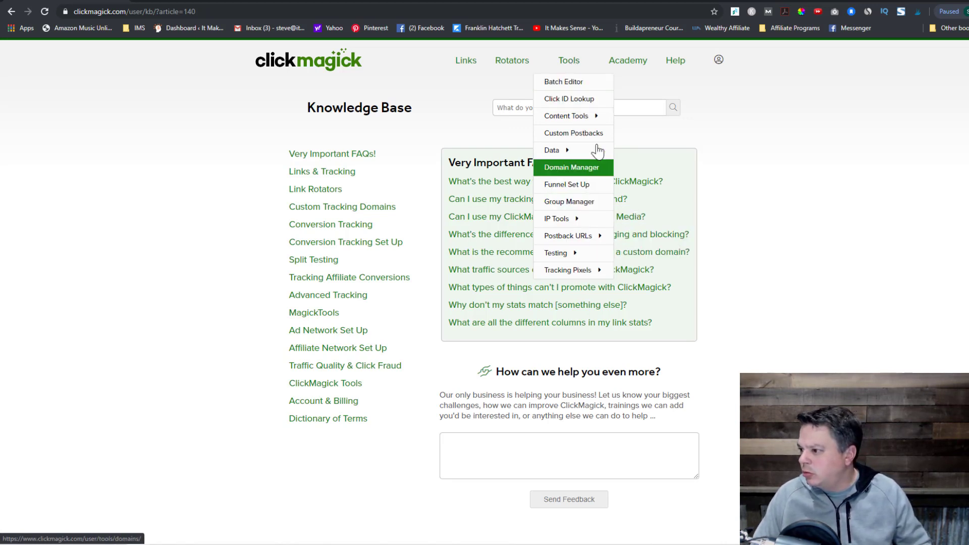
mouse_move(585, 122)
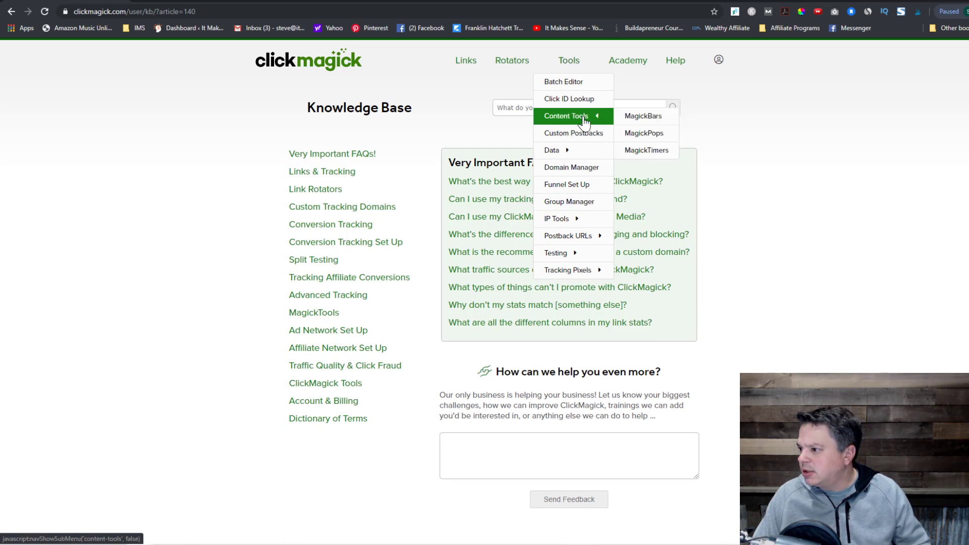
click(577, 206)
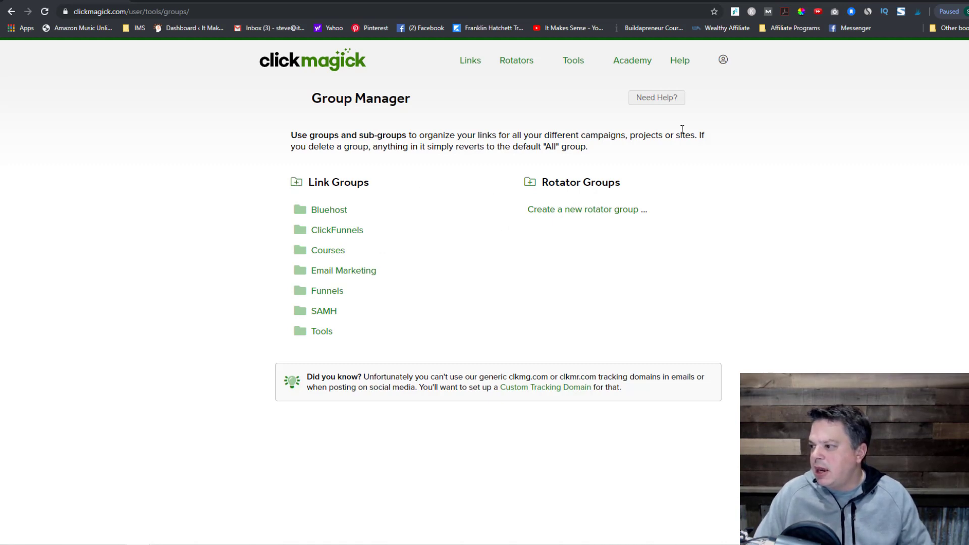
click(297, 183)
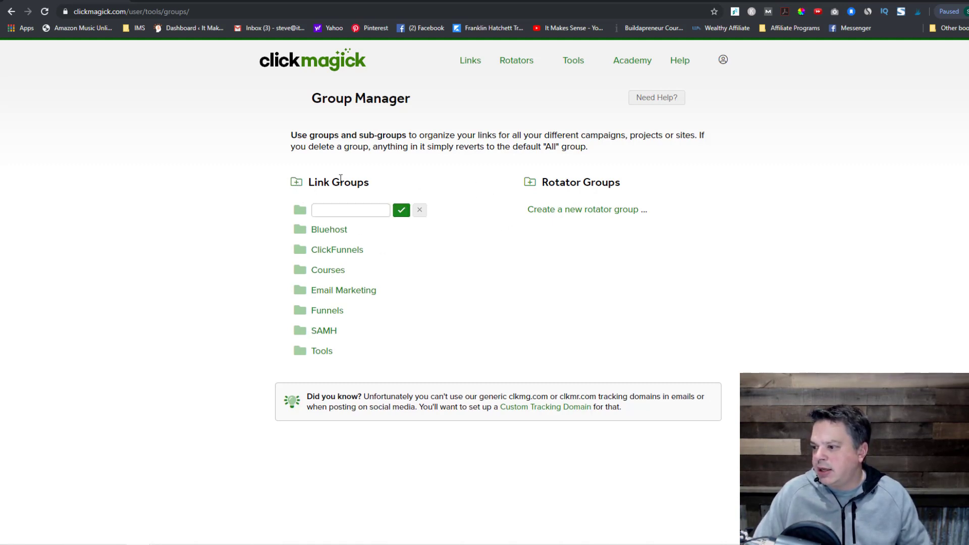
click(340, 209)
text(Test)
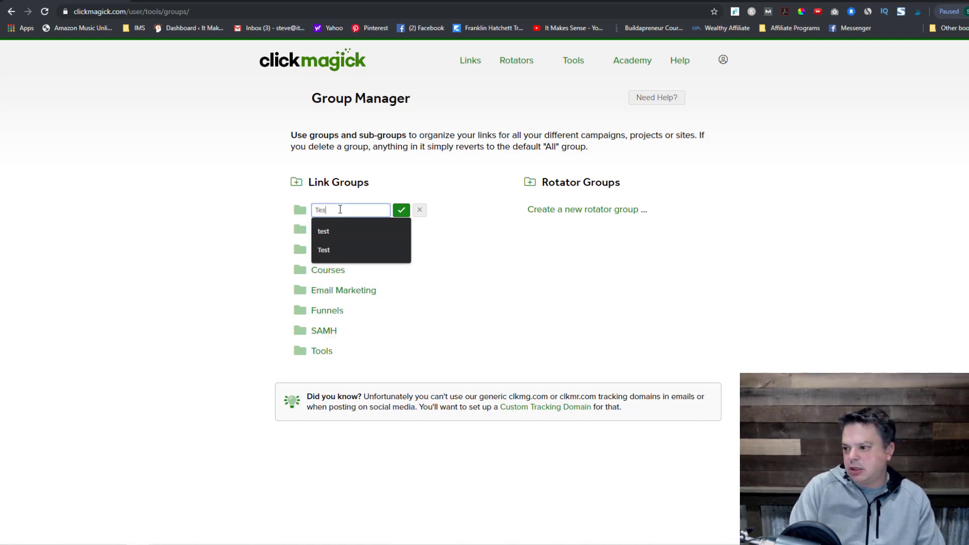
click(474, 254)
click(401, 212)
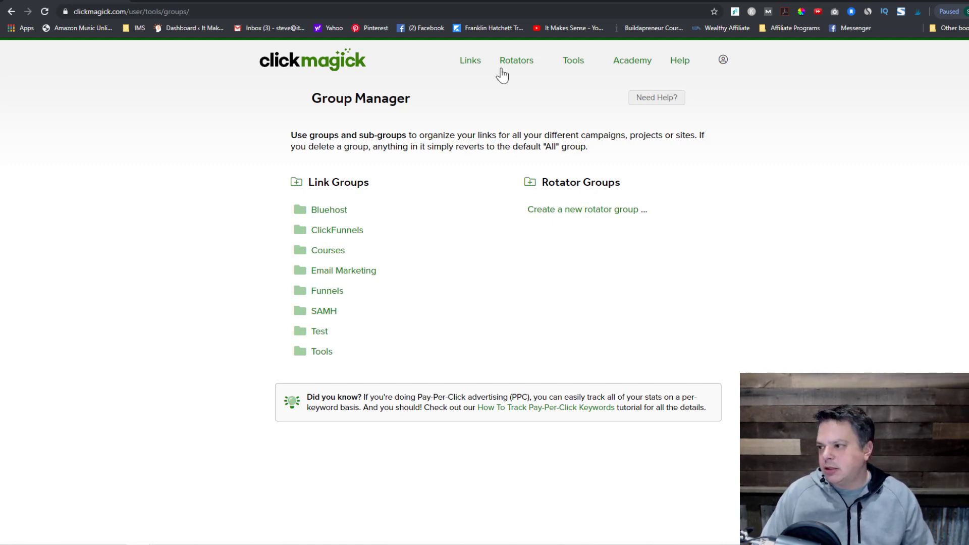
- Open the tracking links list, show the links of all link groups, and look through them
click(470, 60)
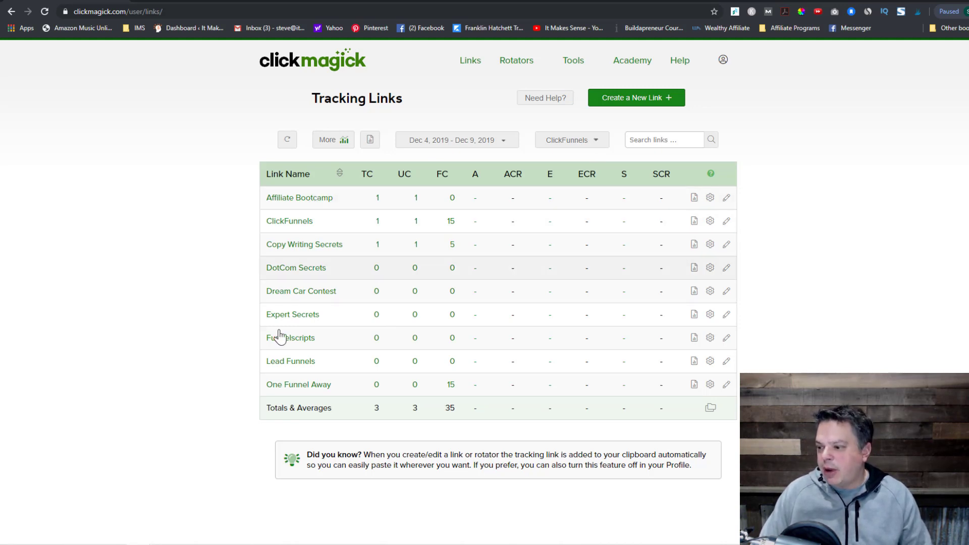
click(598, 140)
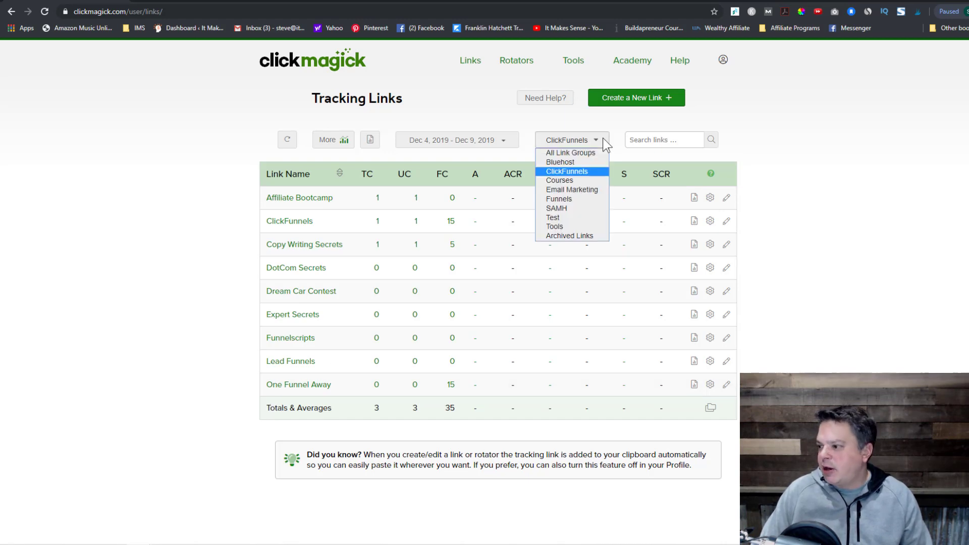
click(587, 153)
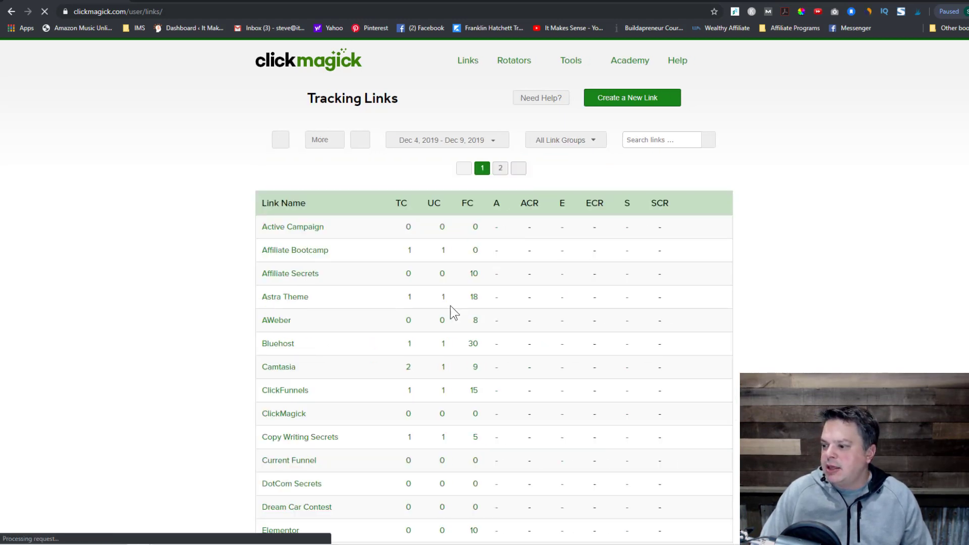
scroll(453, 312, down, 5)
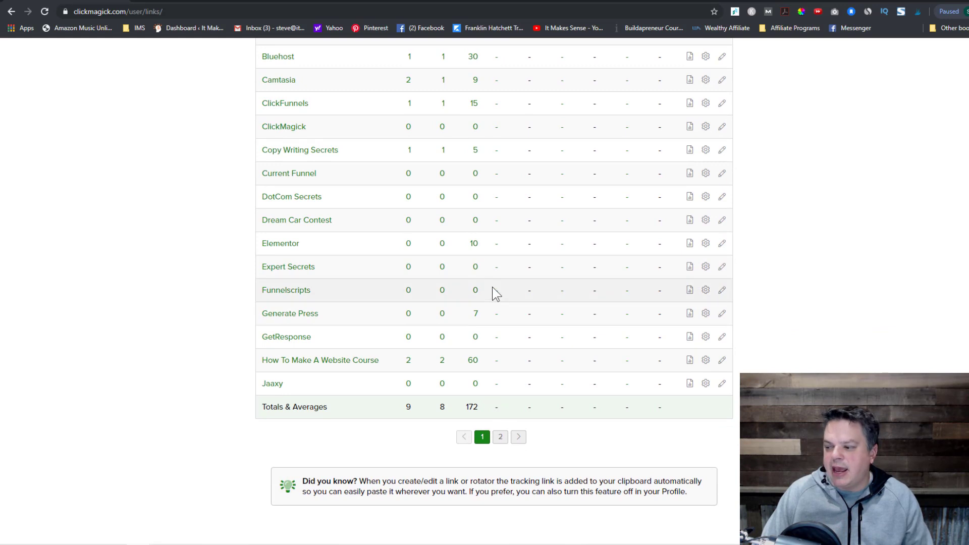
scroll(491, 287, up, 4)
scroll(492, 286, up, 1)
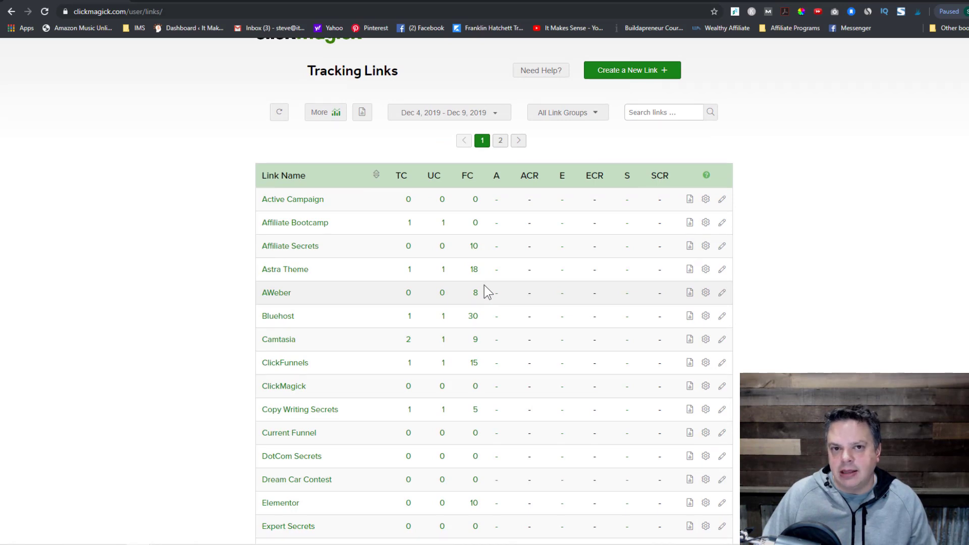
scroll(785, 188, up, 1)
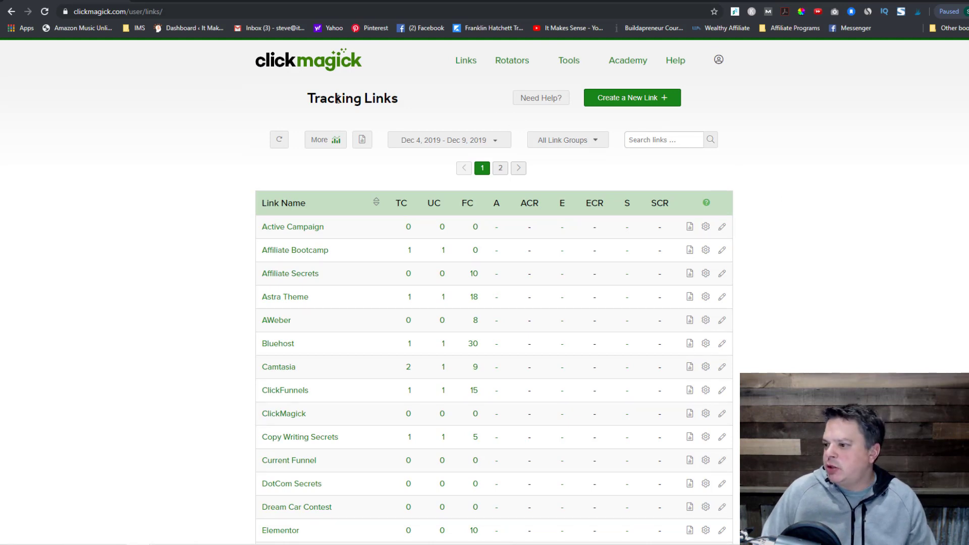
- Start a new tracking link named Copytest, using the Copywriting Secrets target URL from Pretty Links as its primary URL
click(619, 103)
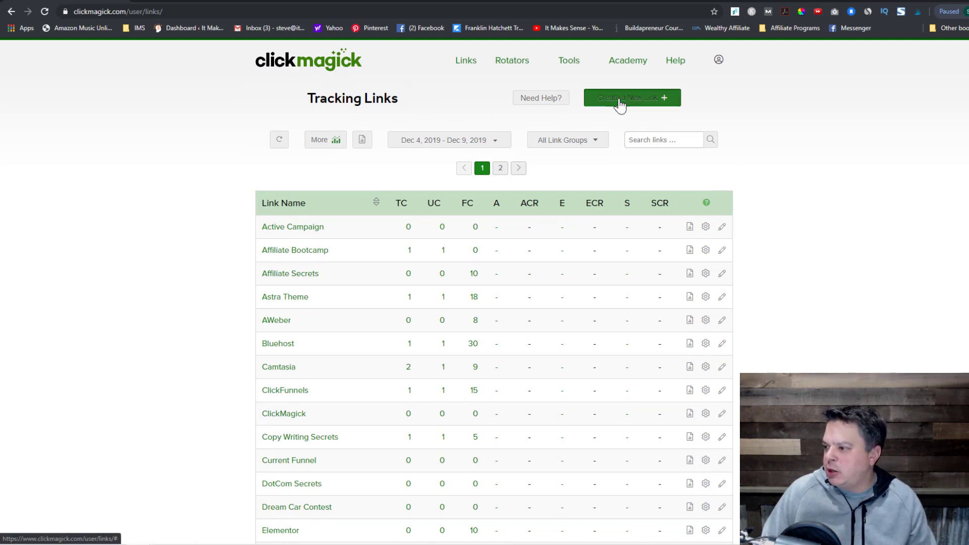
click(545, 3)
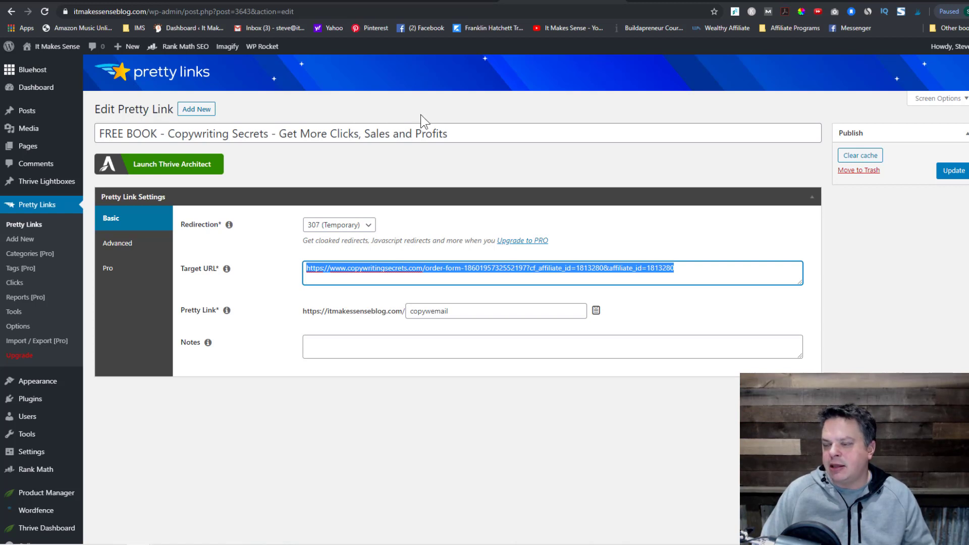
click(65, 2)
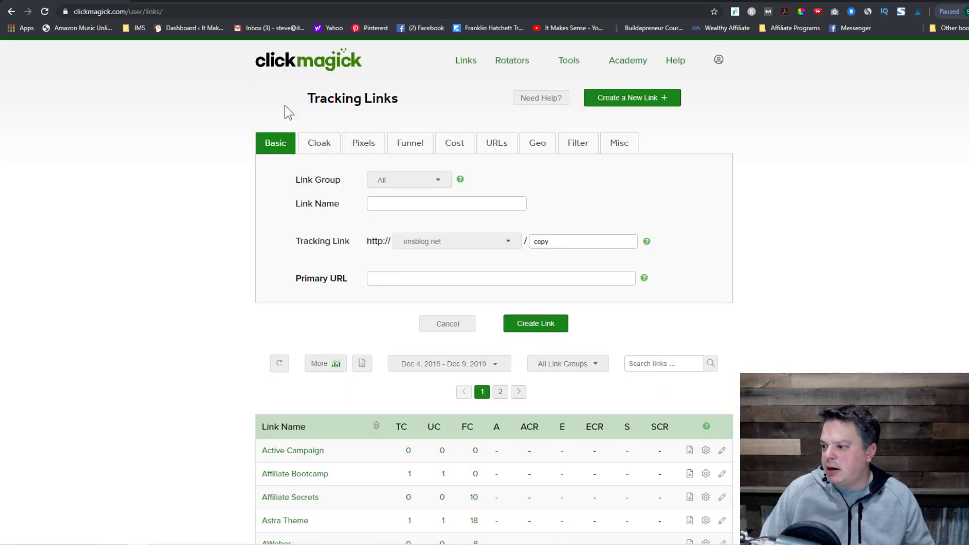
click(376, 278)
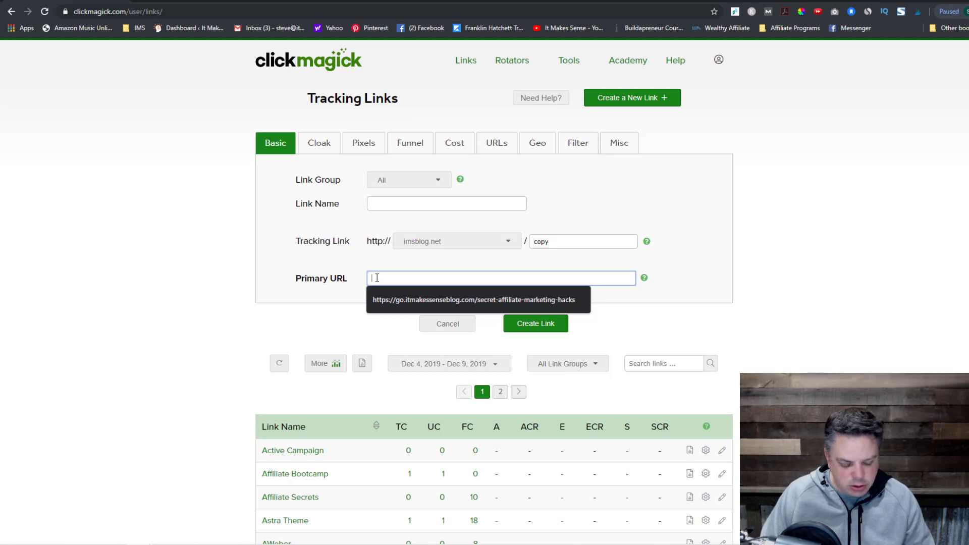
key(ctrl+v)
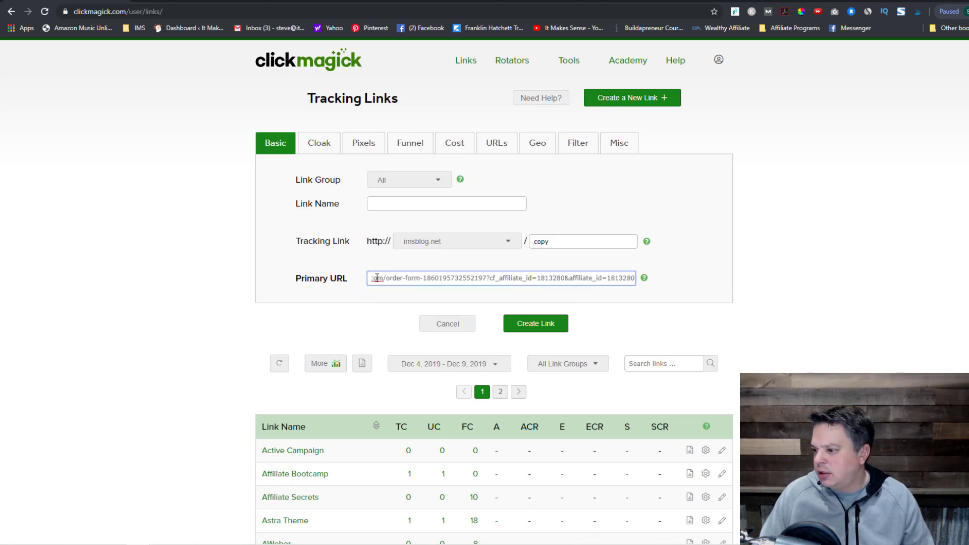
click(381, 202)
text(C)
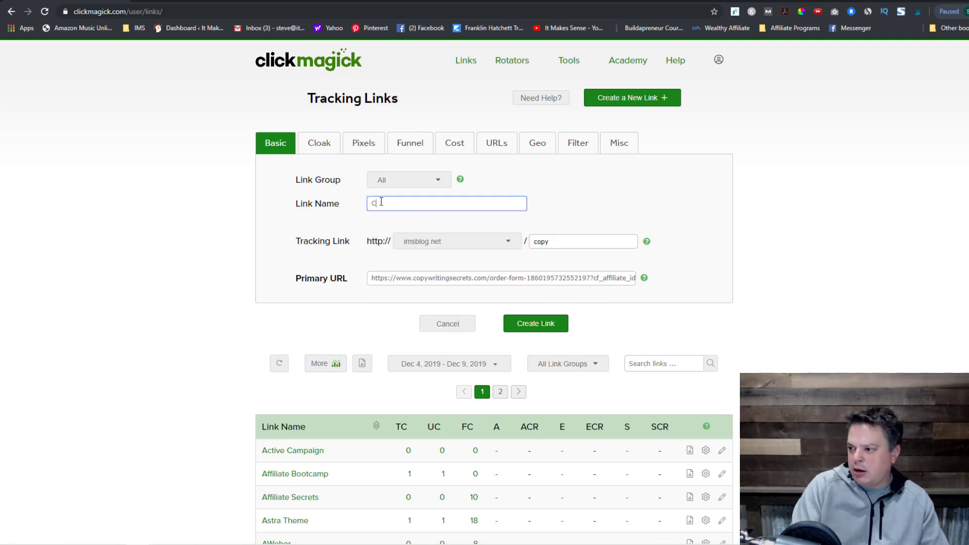
text(opytest)
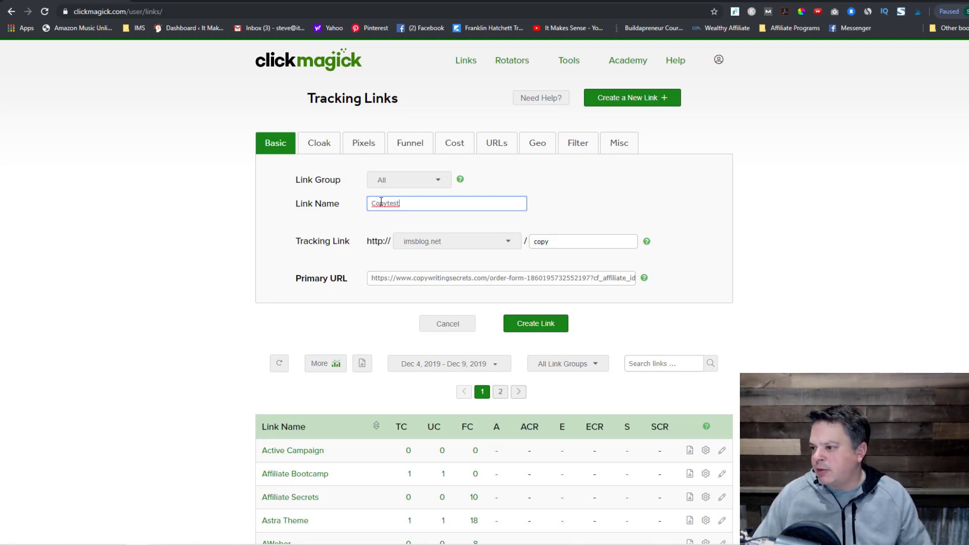
- Set the tracking link's domain to imsblog.net and its path to copy, and create the link
click(504, 241)
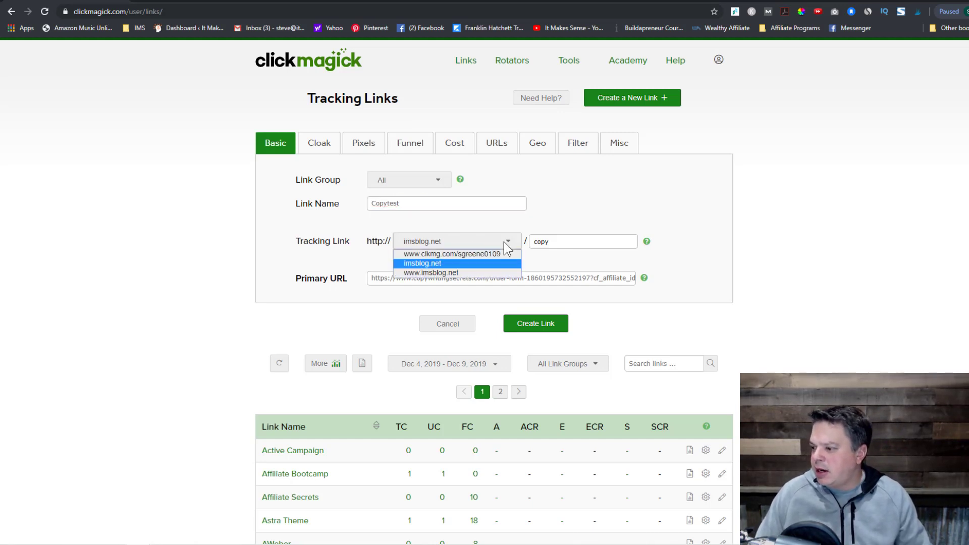
click(485, 250)
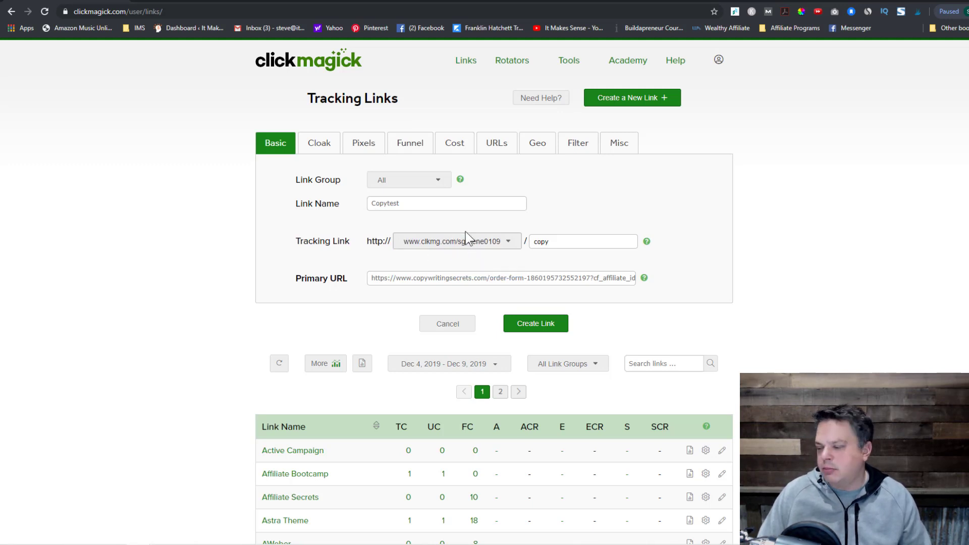
click(510, 241)
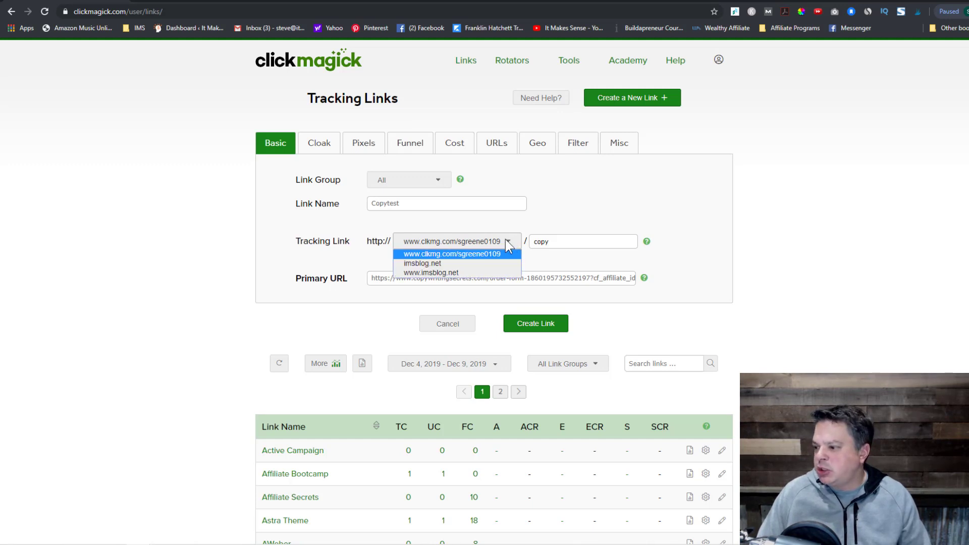
click(468, 263)
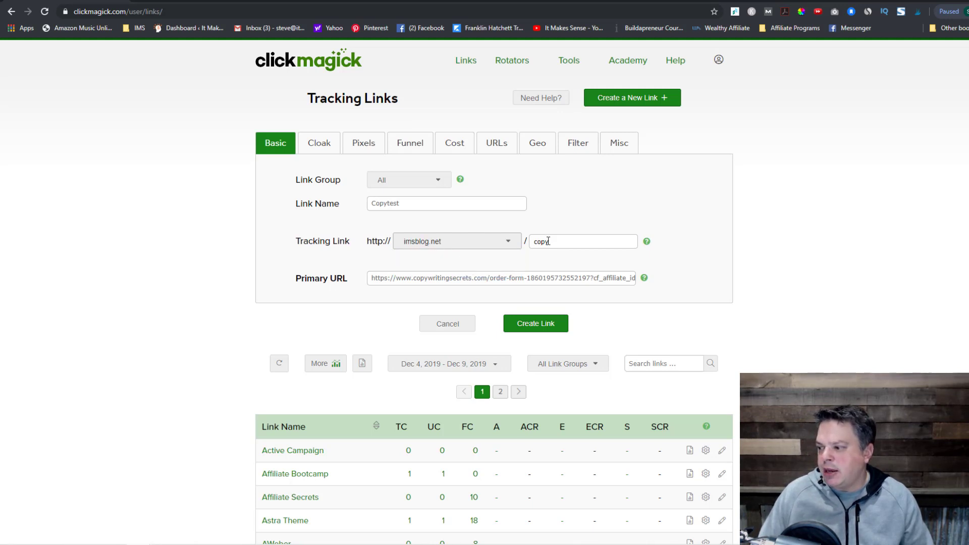
drag(550, 241, 523, 240)
text(copy)
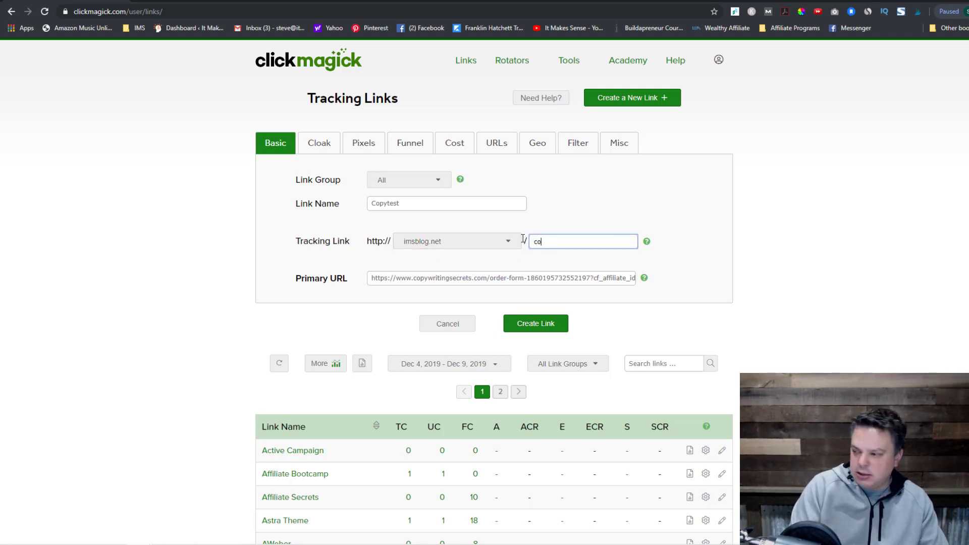
click(549, 325)
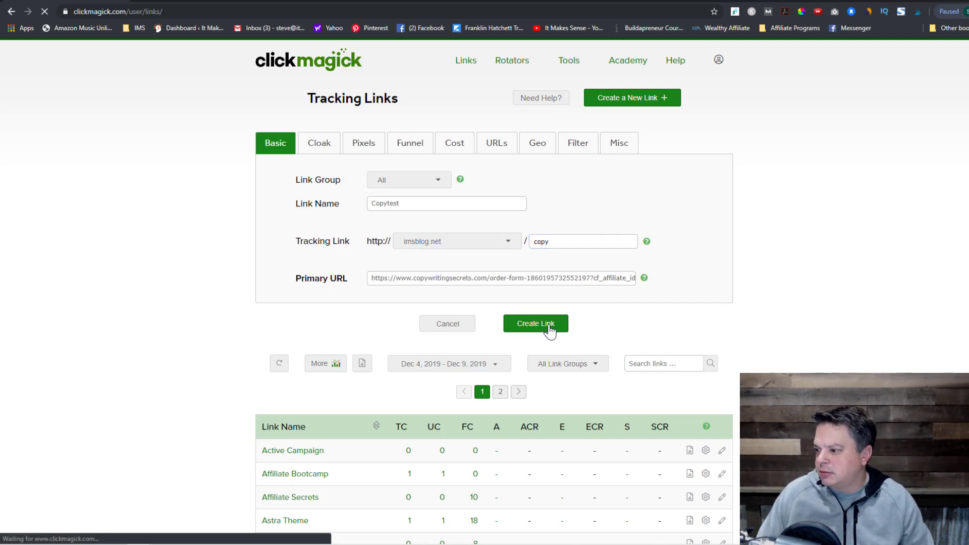
scroll(539, 329, down, 2)
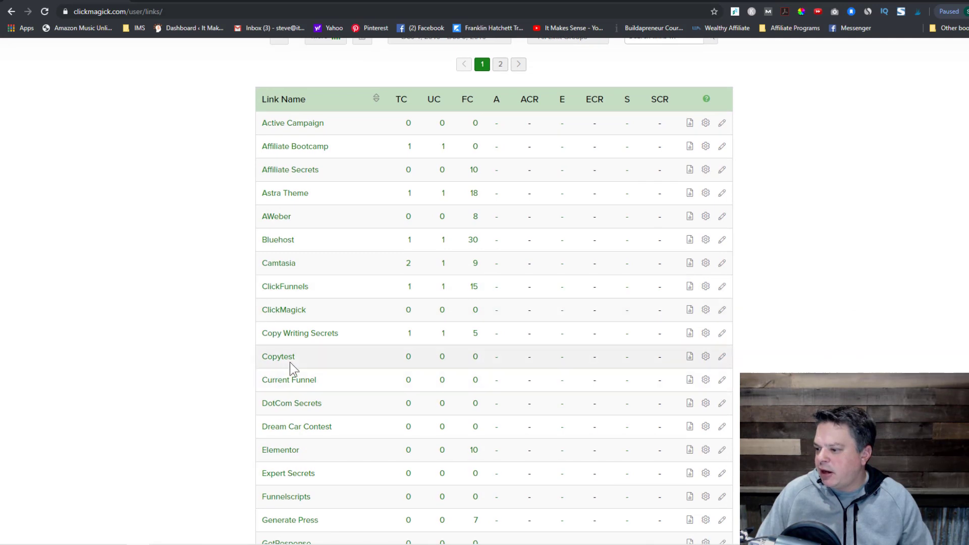
click(723, 359)
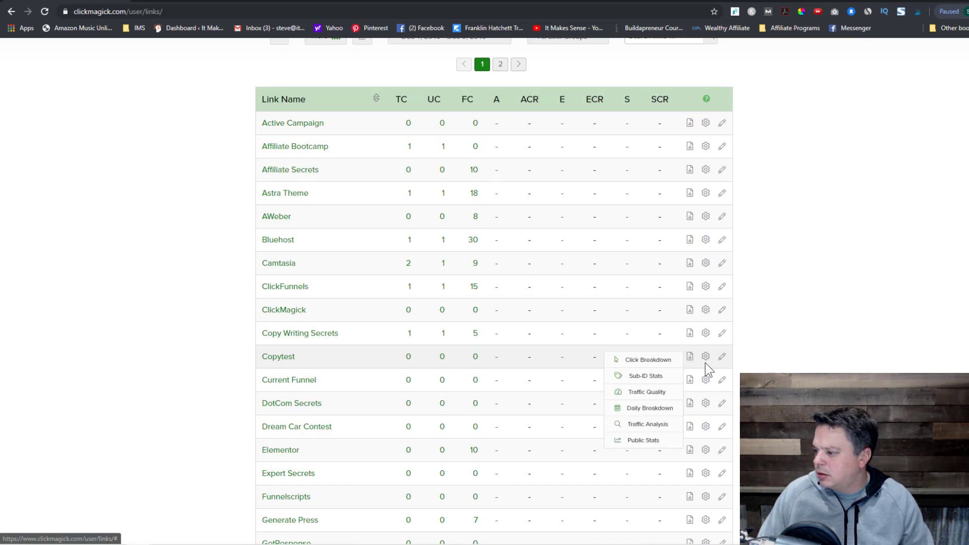
click(706, 358)
click(656, 359)
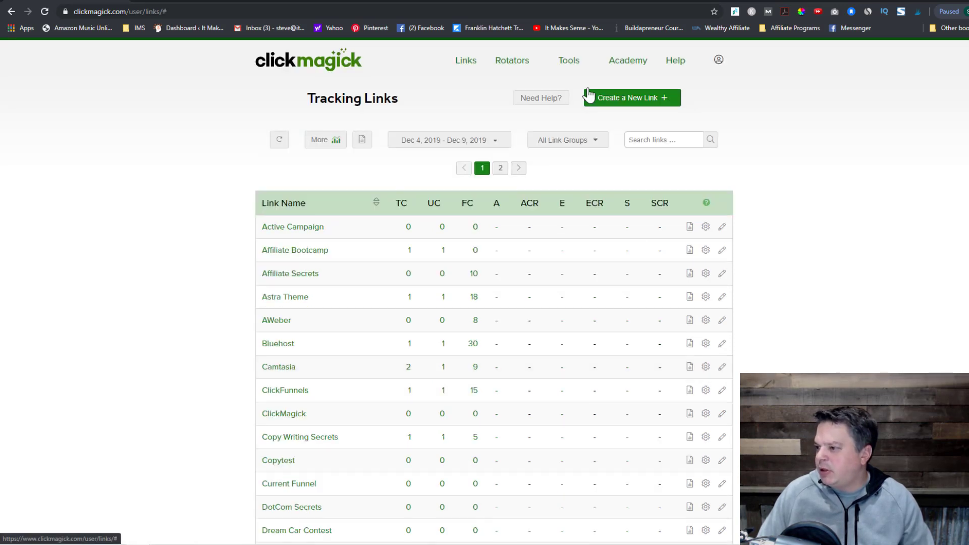
key(ctrl+t)
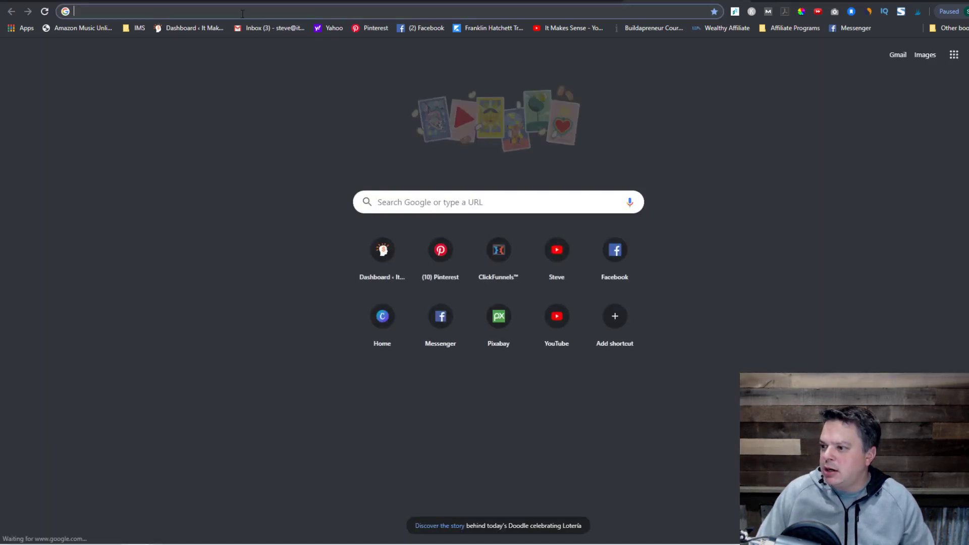
text(http://imsblog.net/copy)
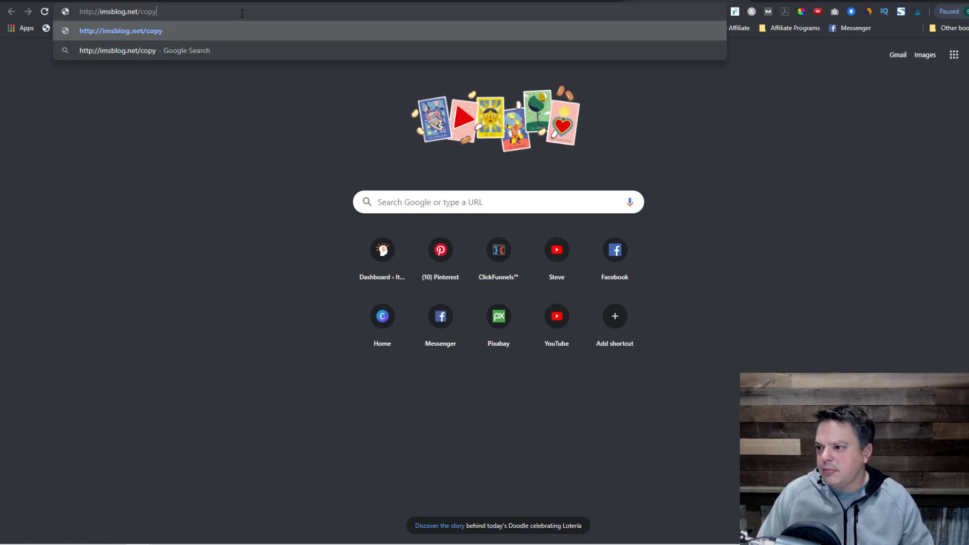
key(Return)
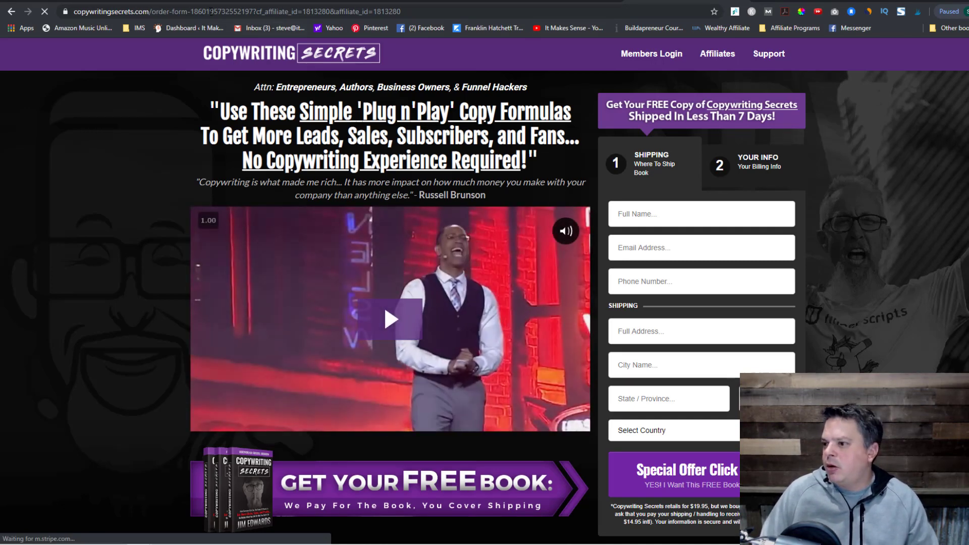
- Return to ClickMagick, reload the tracking links list, and check the click statistics for Copytest
key(ctrl+Tab)
scroll(346, 323, down, 2)
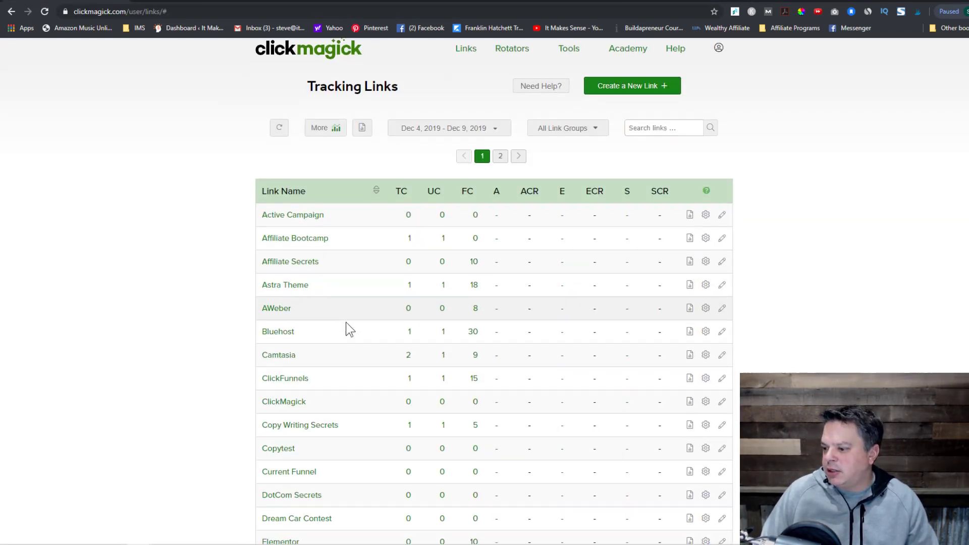
scroll(207, 139, up, 2)
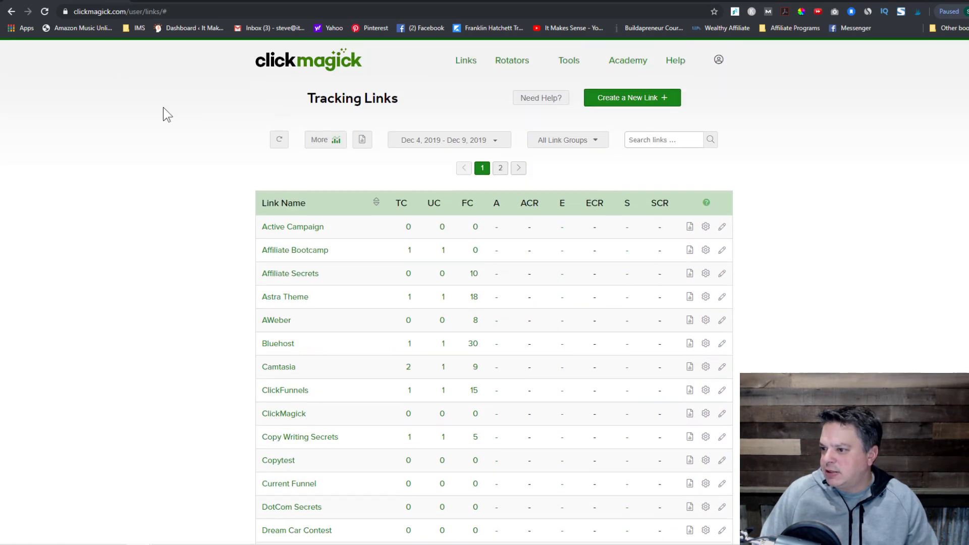
click(45, 11)
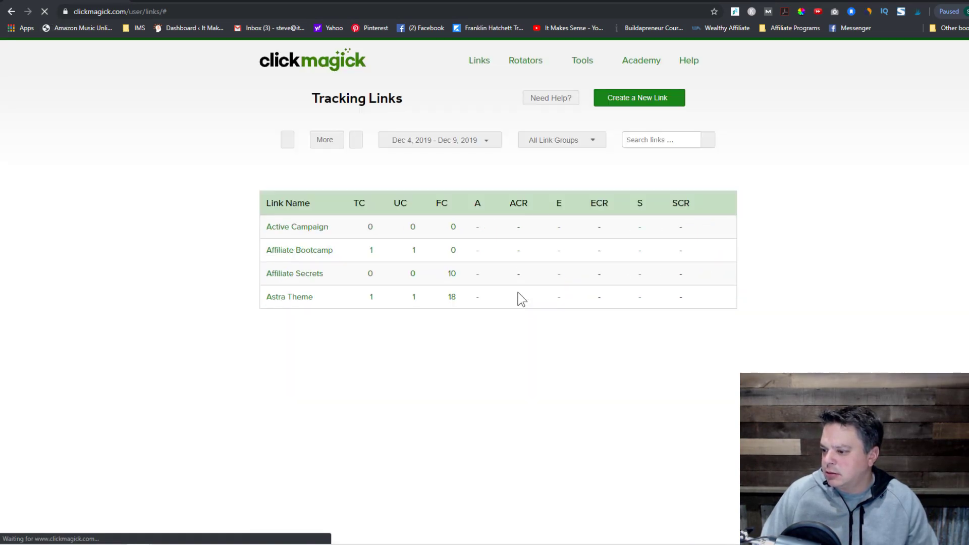
scroll(374, 397, down, 1)
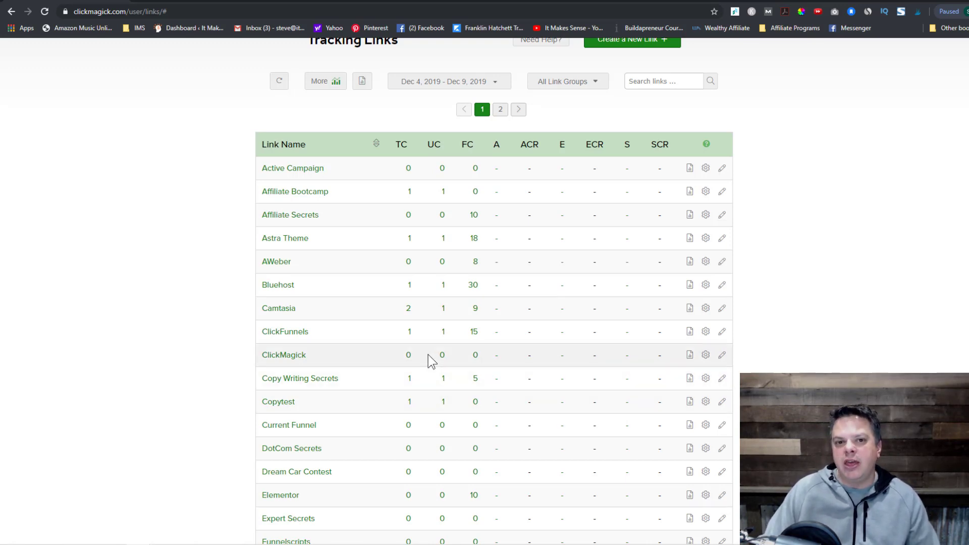
click(662, 2)
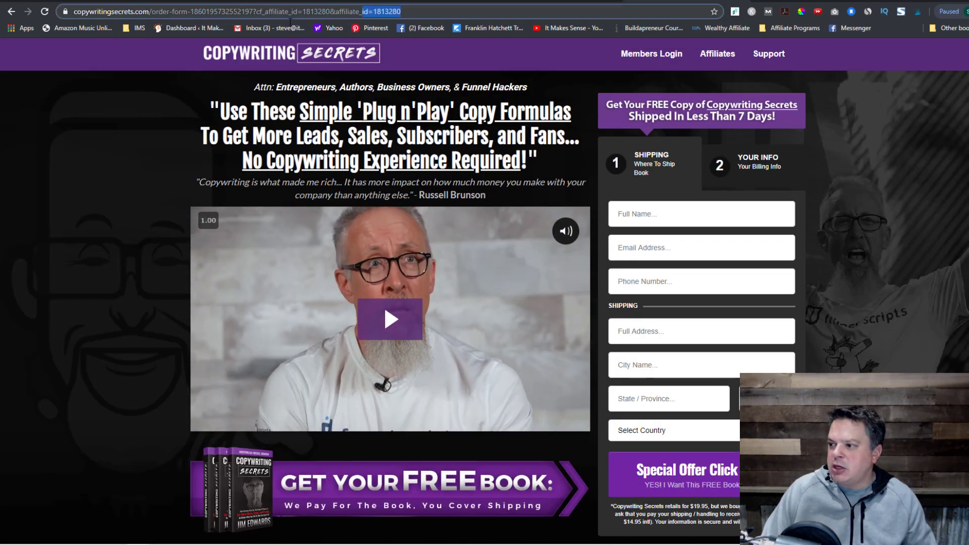
click(238, 11)
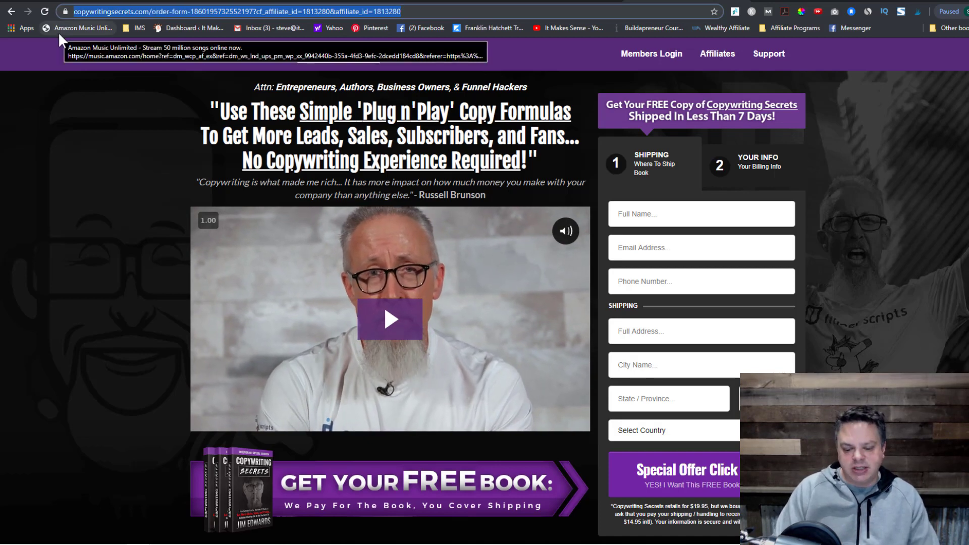
key(BackSpace)
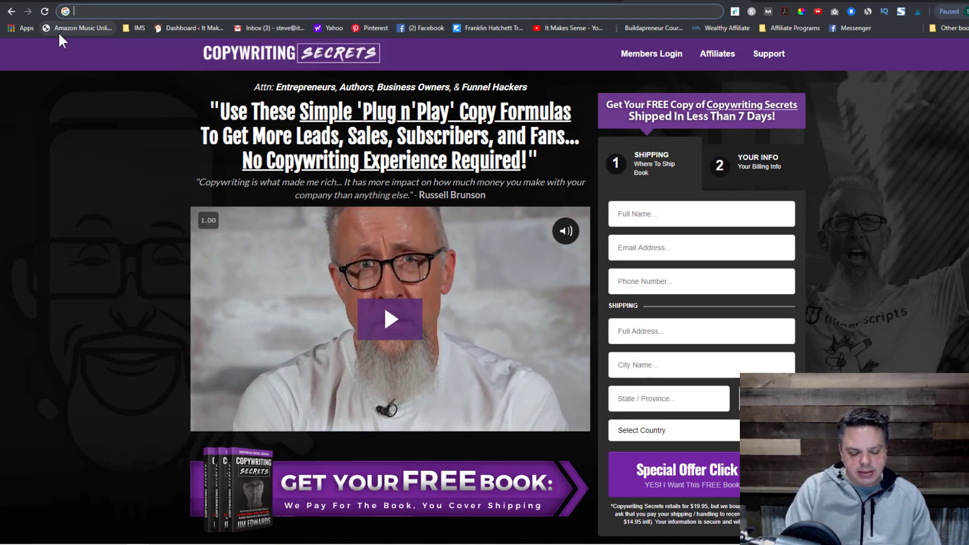
text(http://imsblog.net/copy)
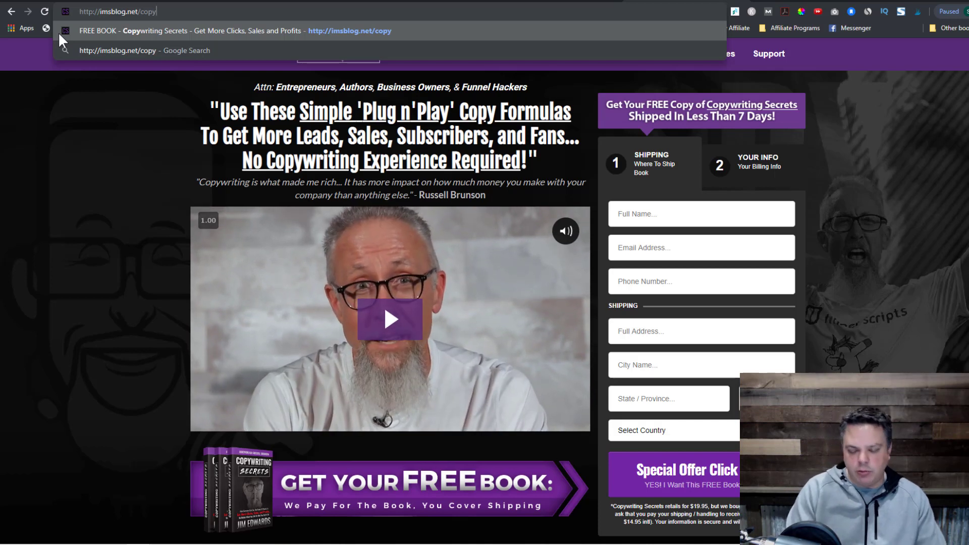
text(/)
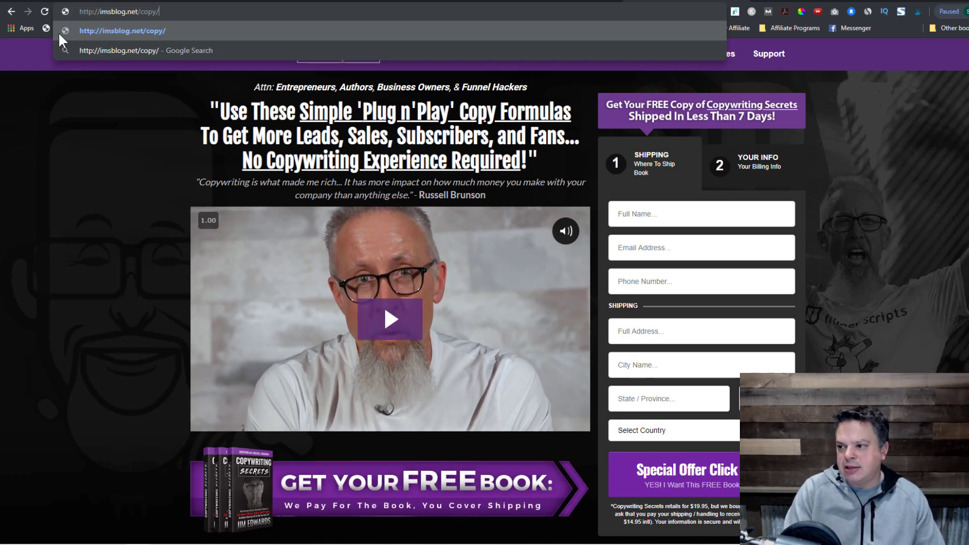
text(yt)
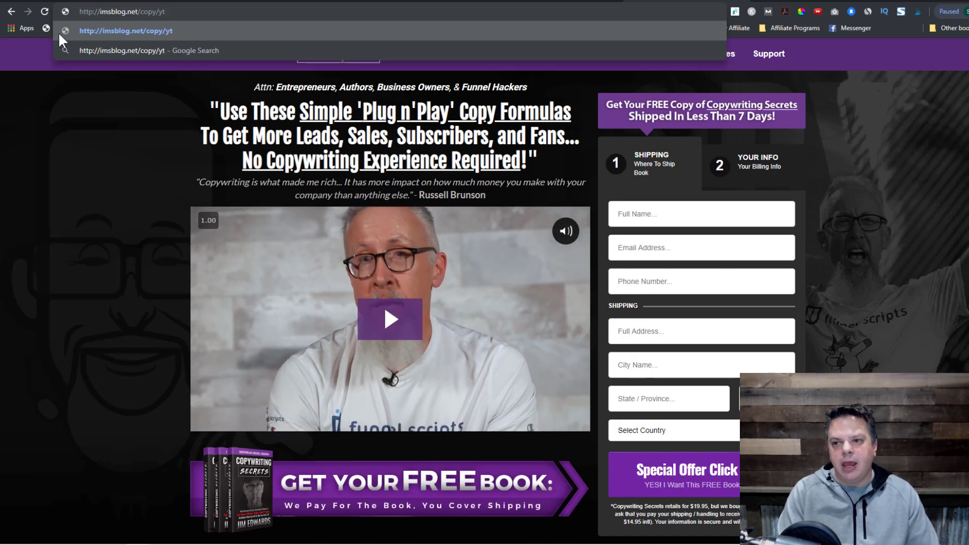
key(Return)
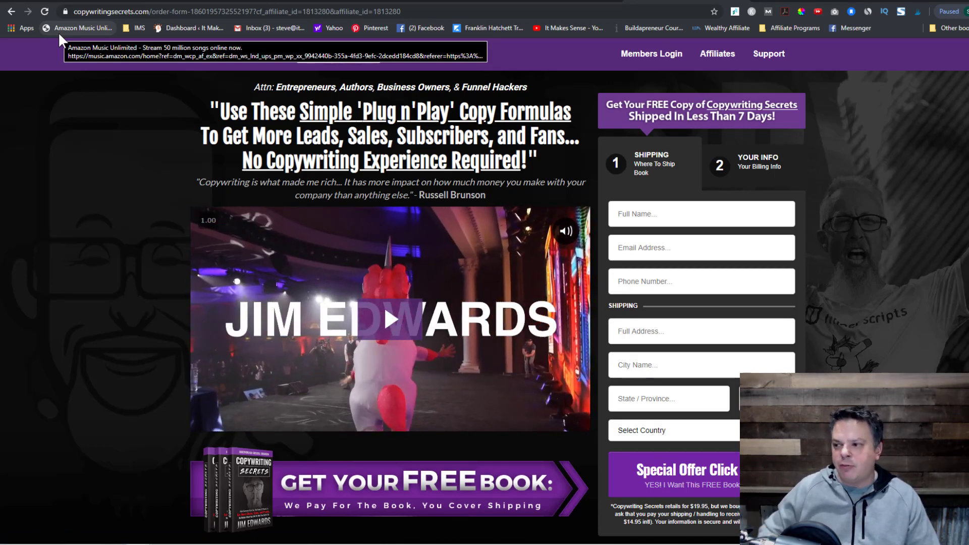
click(240, 13)
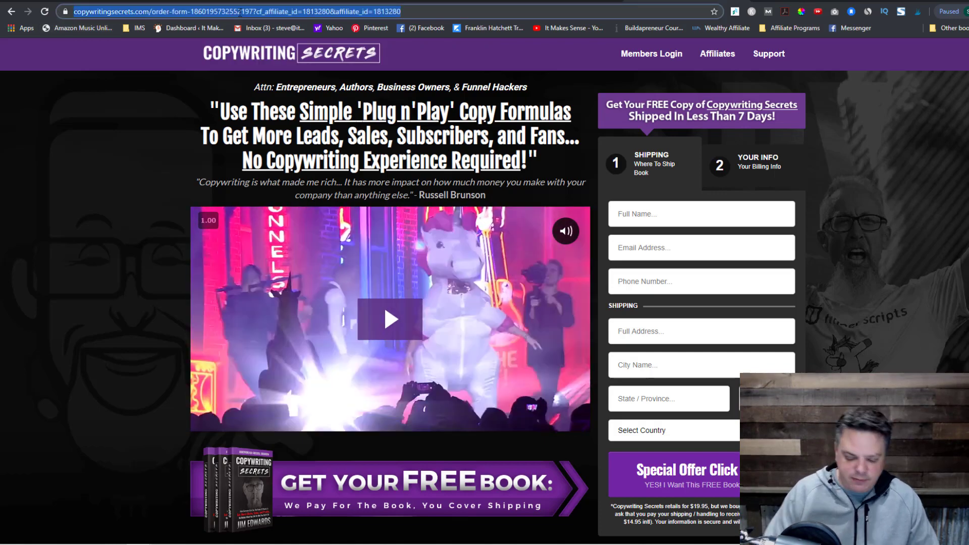
text(http://imsblog.net/copy)
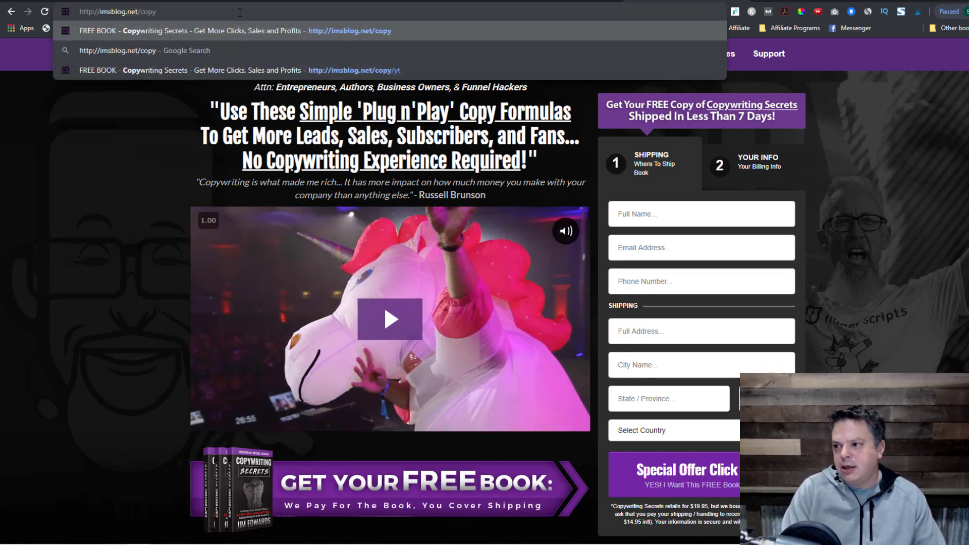
text(/)
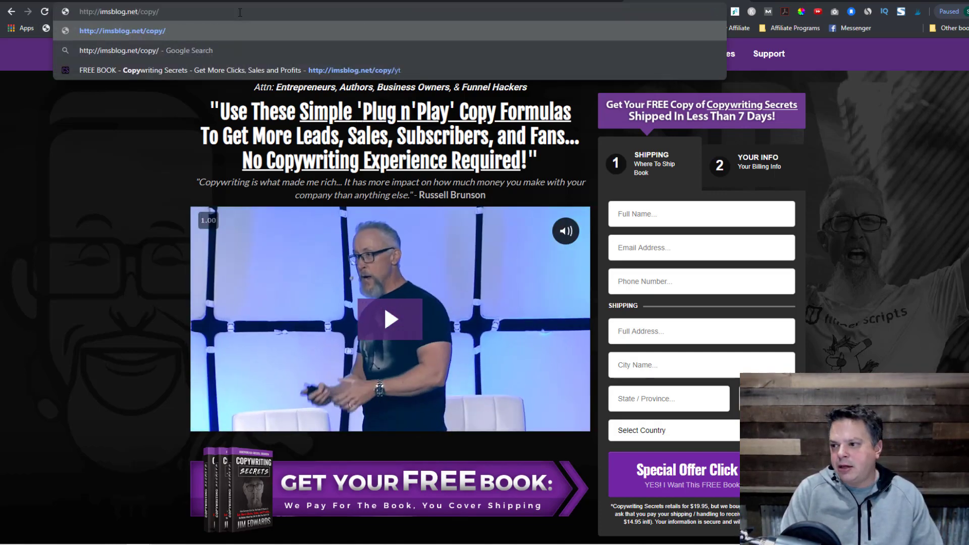
text(blog)
key(Return)
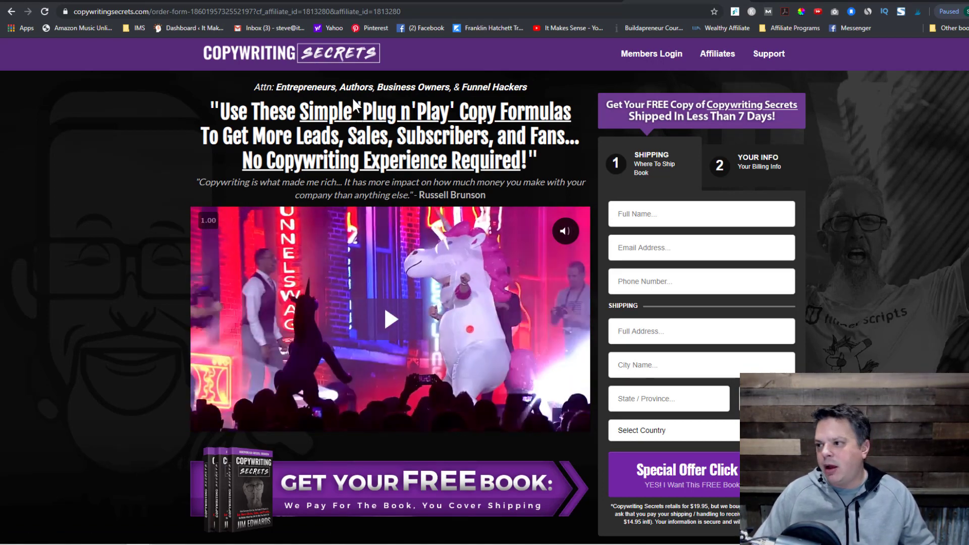
- Return to ClickMagick, reload the tracking links list, and examine Copytest's total and unique clicks after the sub-ID tests
click(11, 11)
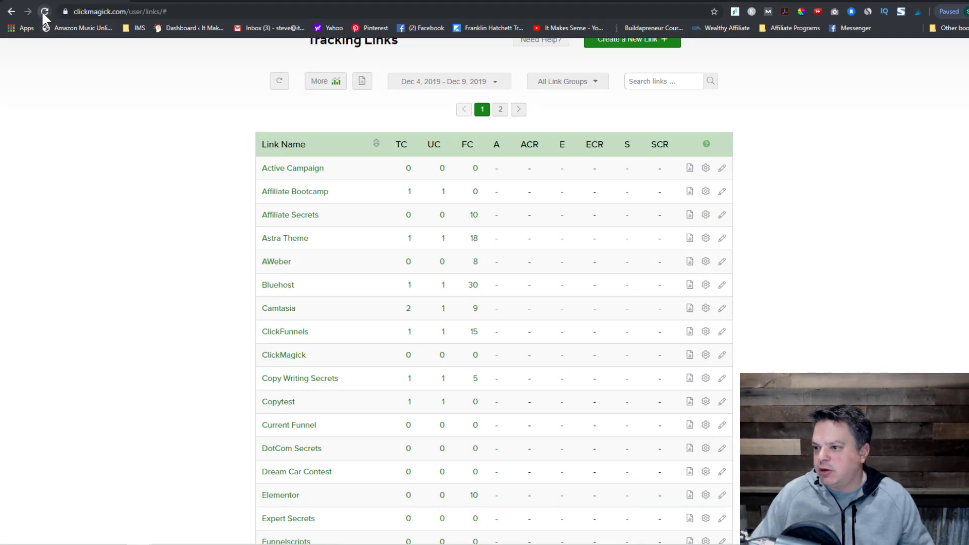
click(42, 13)
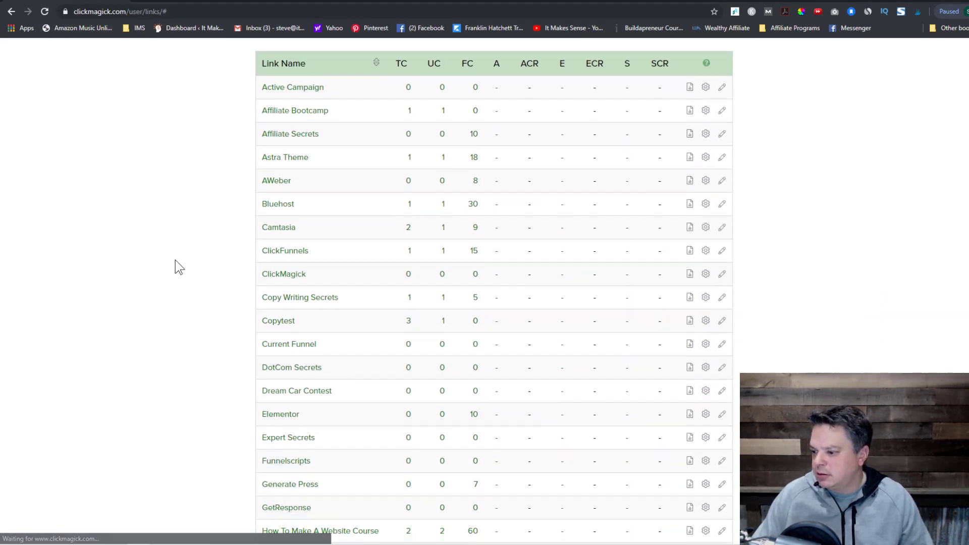
scroll(174, 259, down, 3)
scroll(175, 260, up, 3)
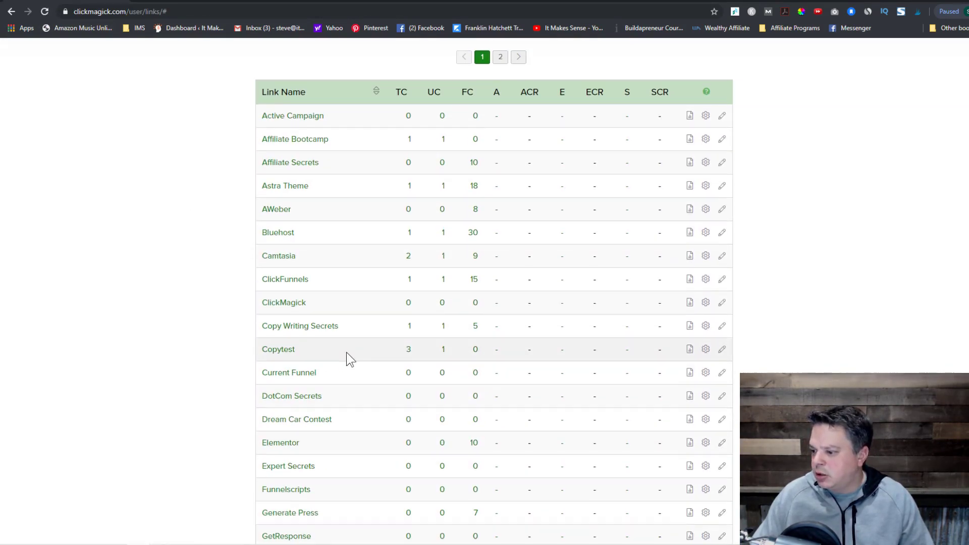
scroll(346, 352, down, 3)
scroll(350, 357, up, 3)
scroll(346, 352, down, 3)
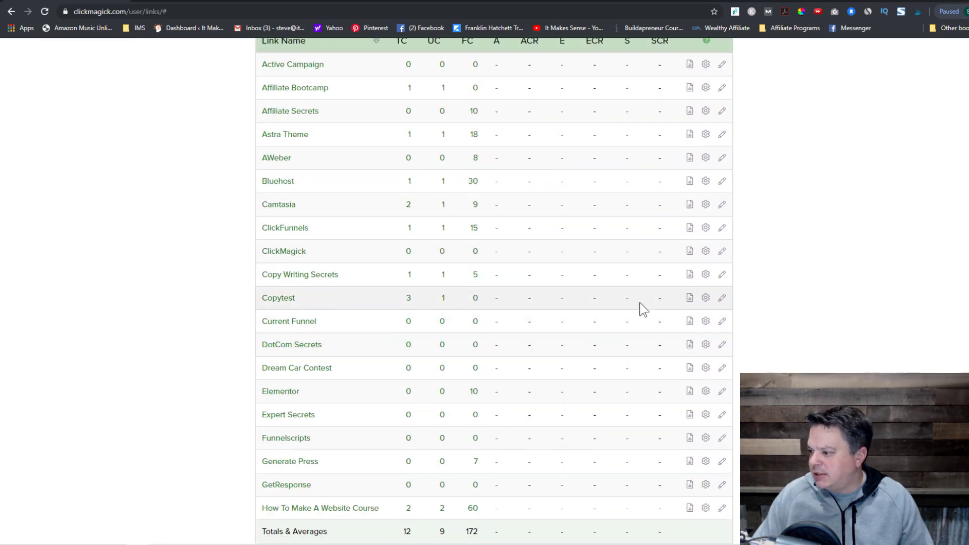
- Open the Sub-ID Stats report for the Copytest link and examine the clicks per sub-ID
click(722, 299)
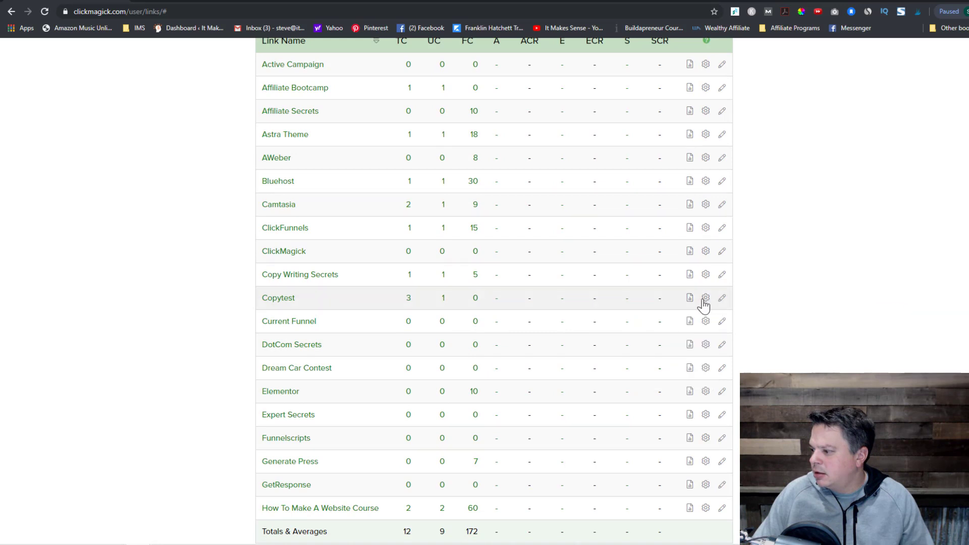
mouse_move(690, 303)
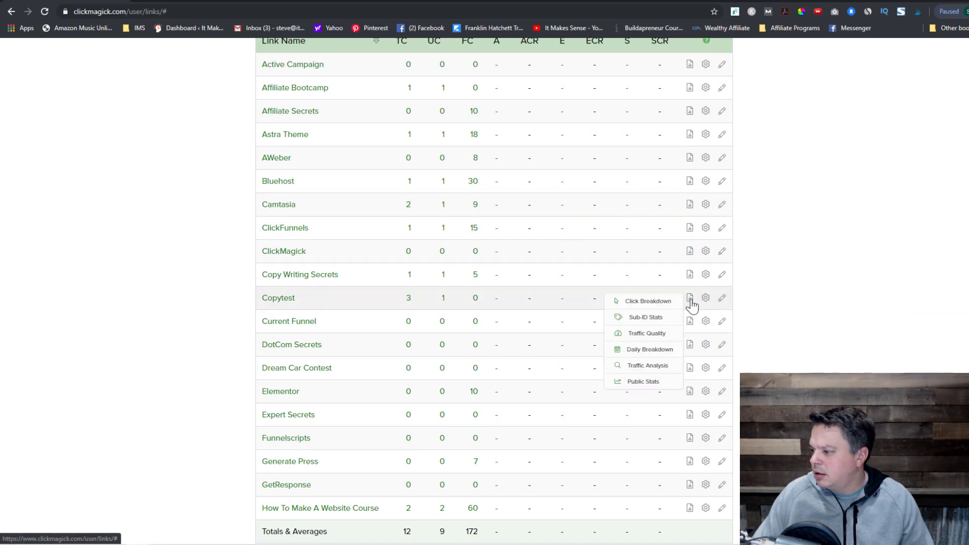
click(658, 318)
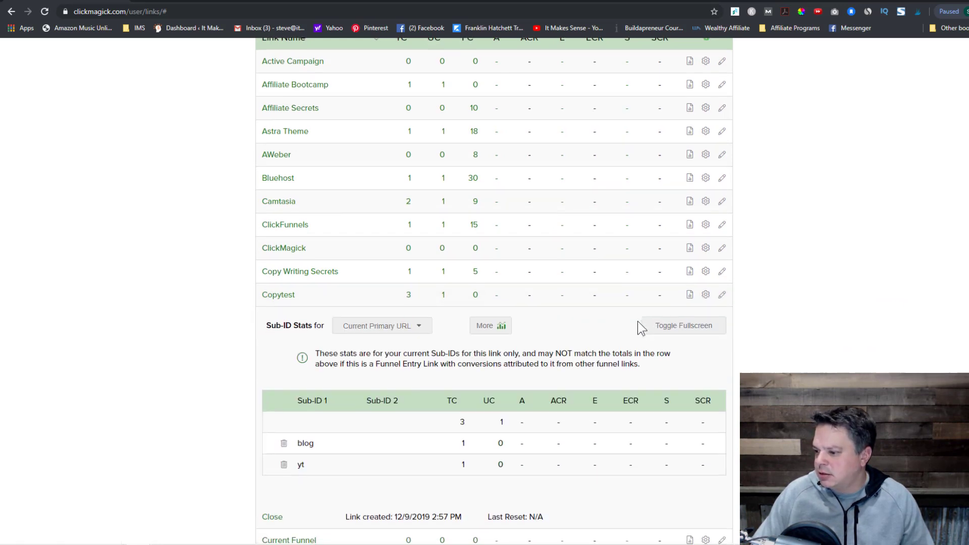
scroll(324, 347, down, 2)
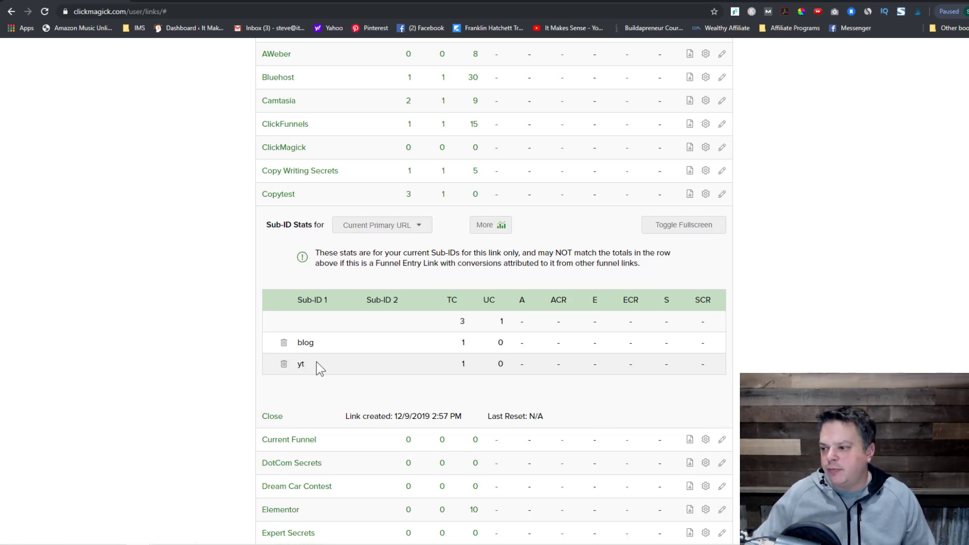
- Switch to the YouTube video to examine the sub-IDs in its description's tracking links, and return to ClickMagick
scroll(319, 368, up, 5)
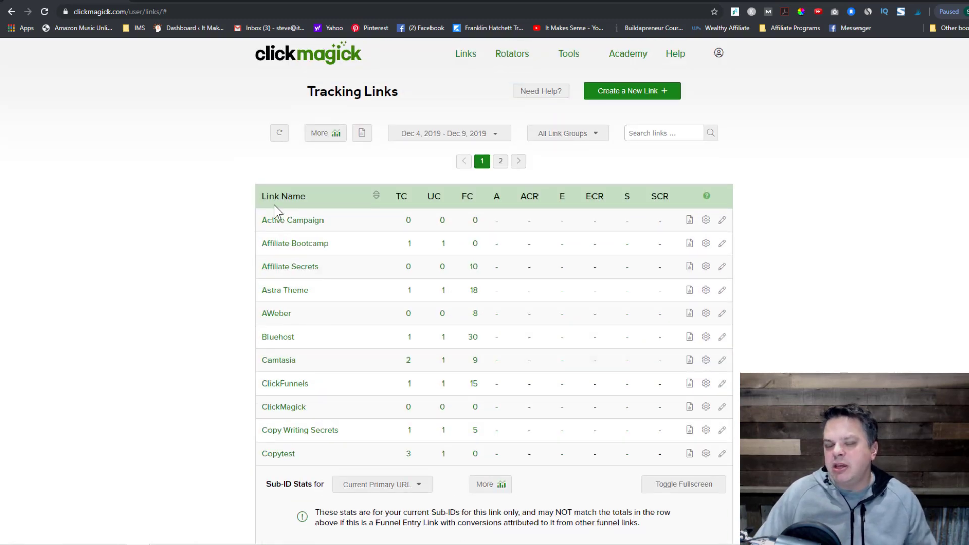
scroll(273, 205, down, 3)
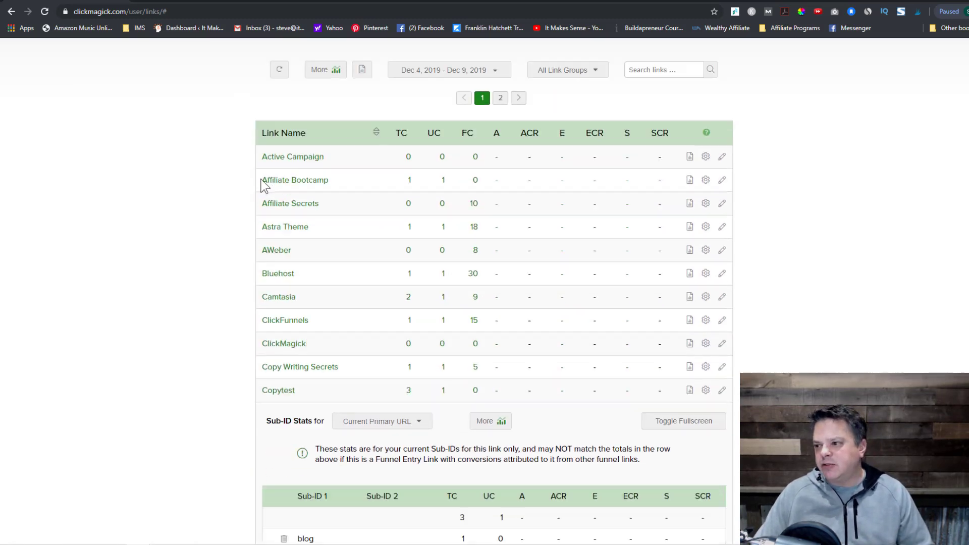
click(194, 2)
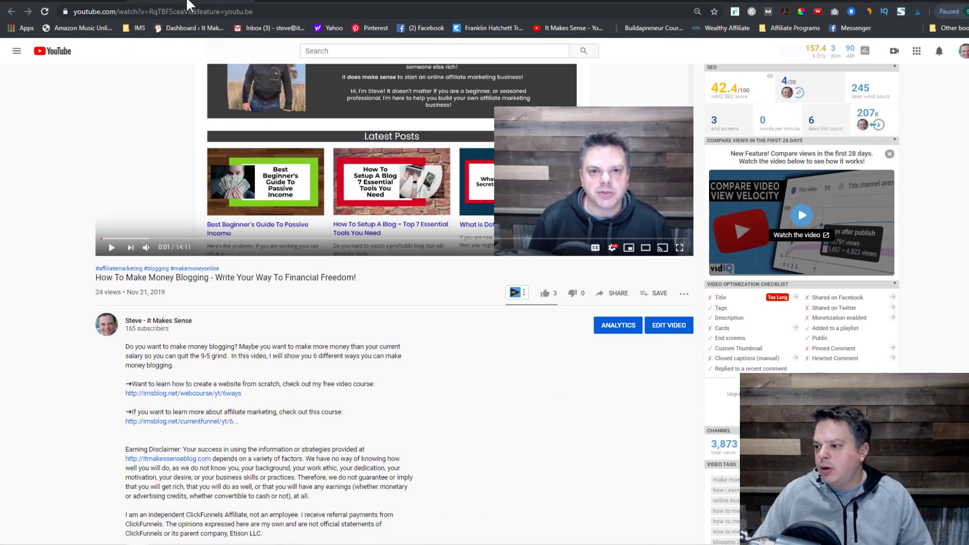
click(66, 2)
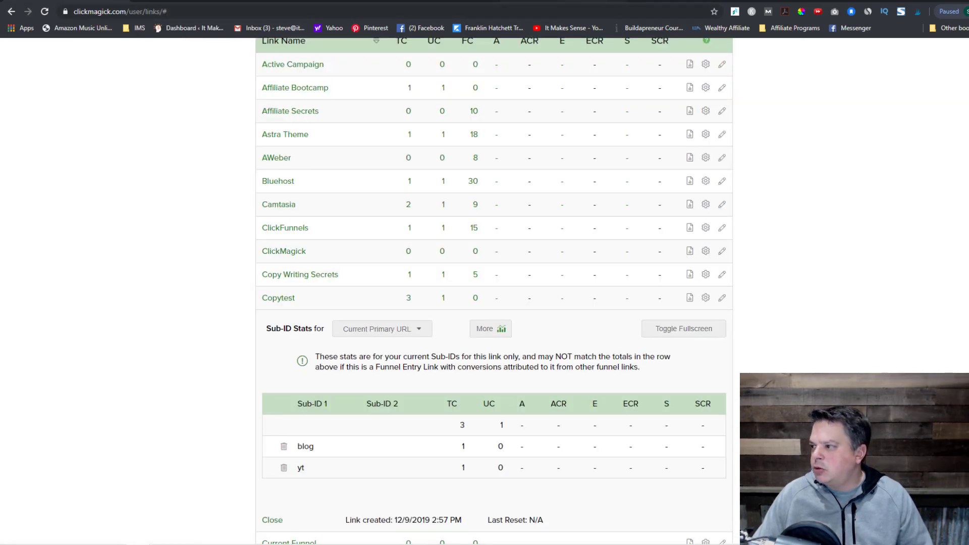
click(715, 2)
click(432, 12)
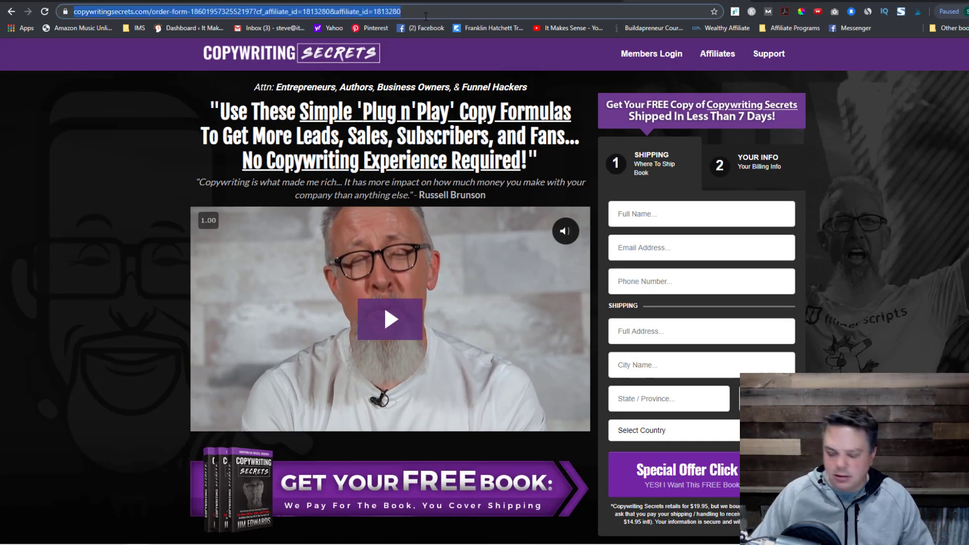
key(BackSpace)
text(http://imsblog.net/copy/)
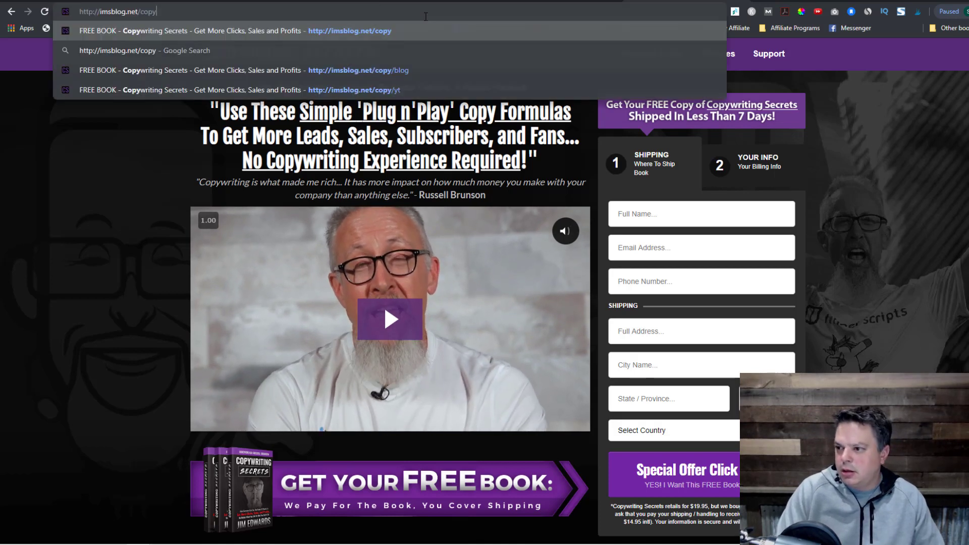
text(yt)
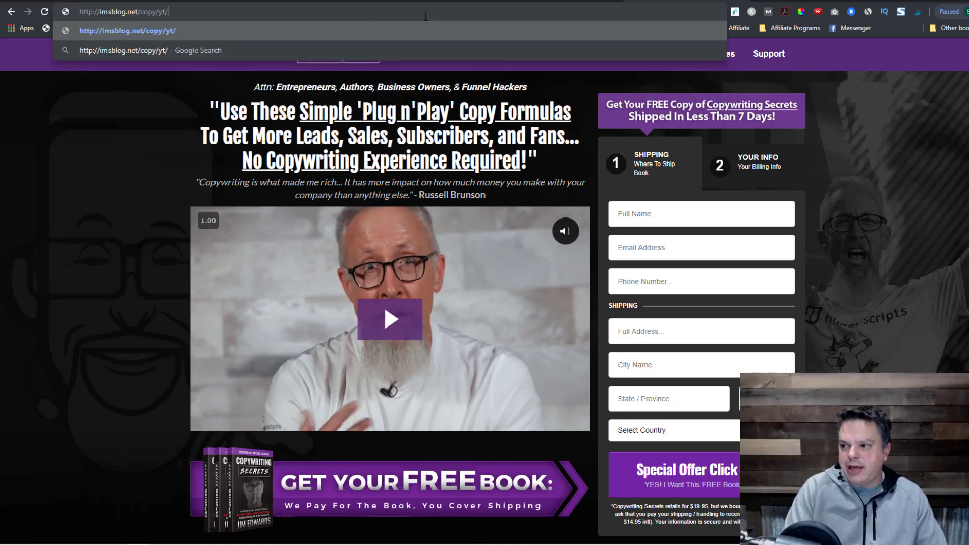
text(/copyw)
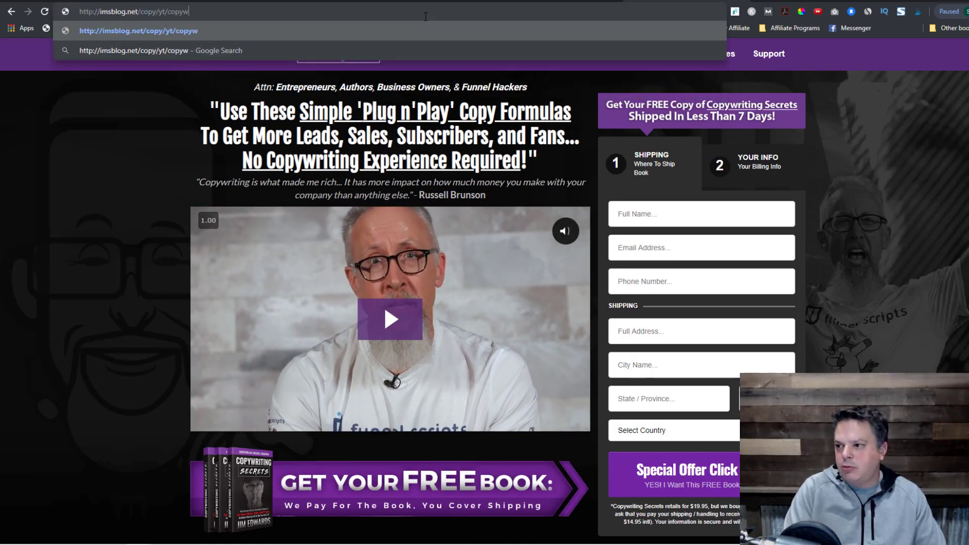
text(ritingsecret)
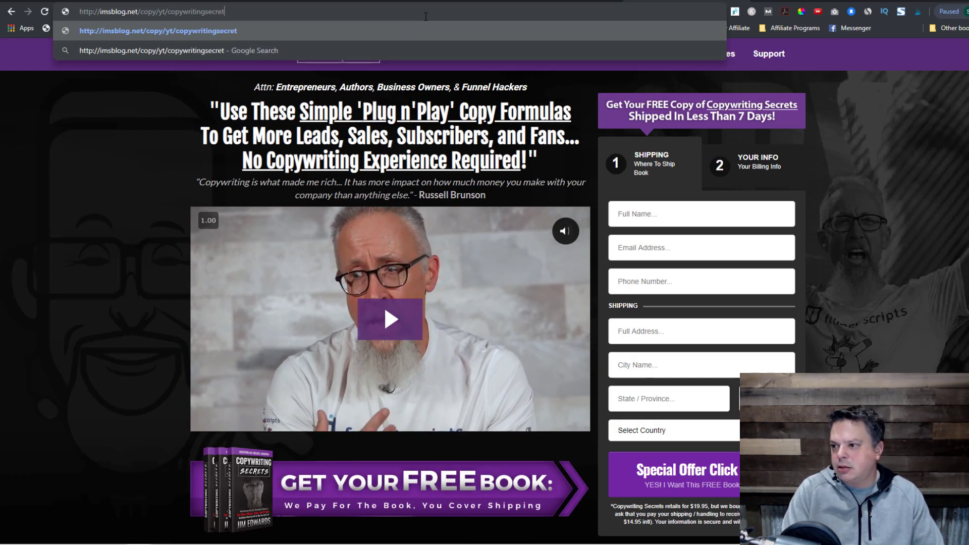
text(sreivew)
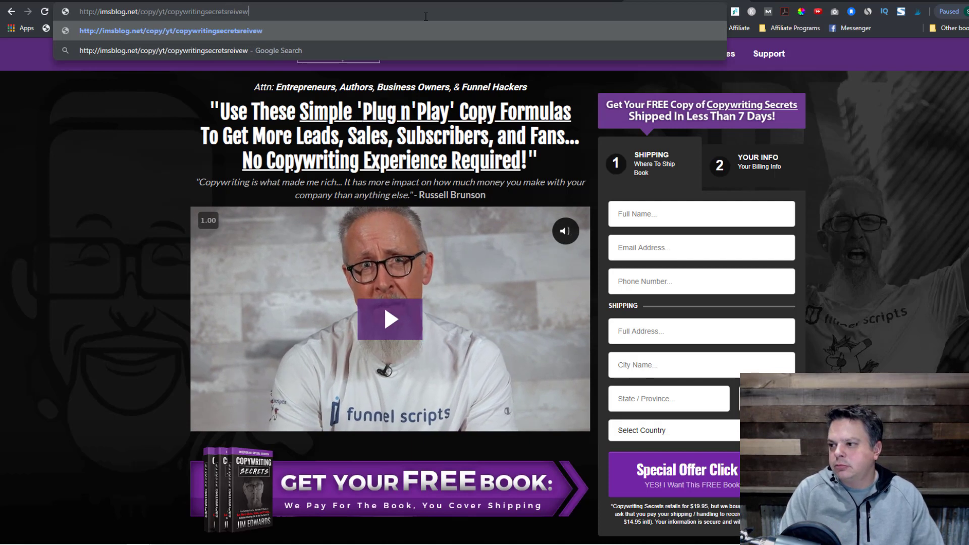
key(BackSpace)
key(BackSpace)
key(BackSpace)
key(BackSpace)
text(view)
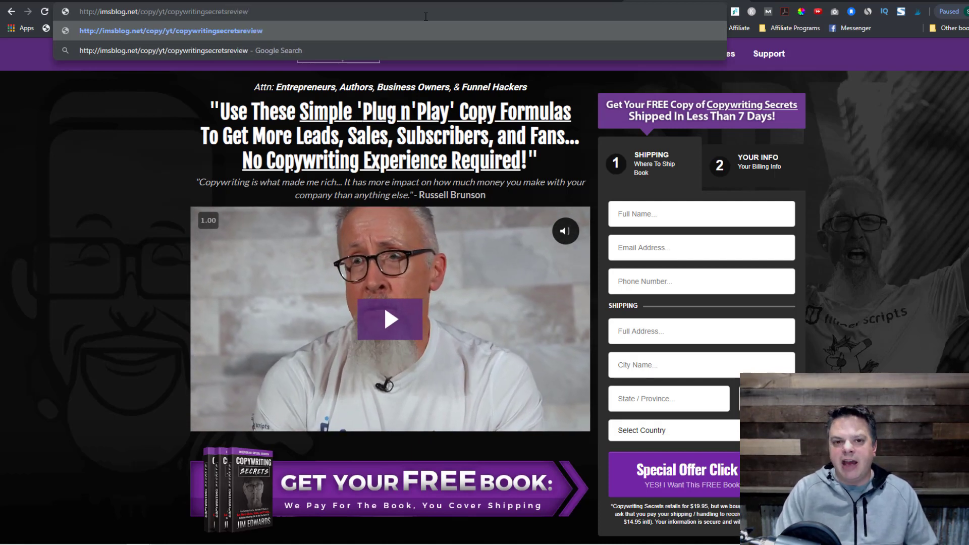
key(Return)
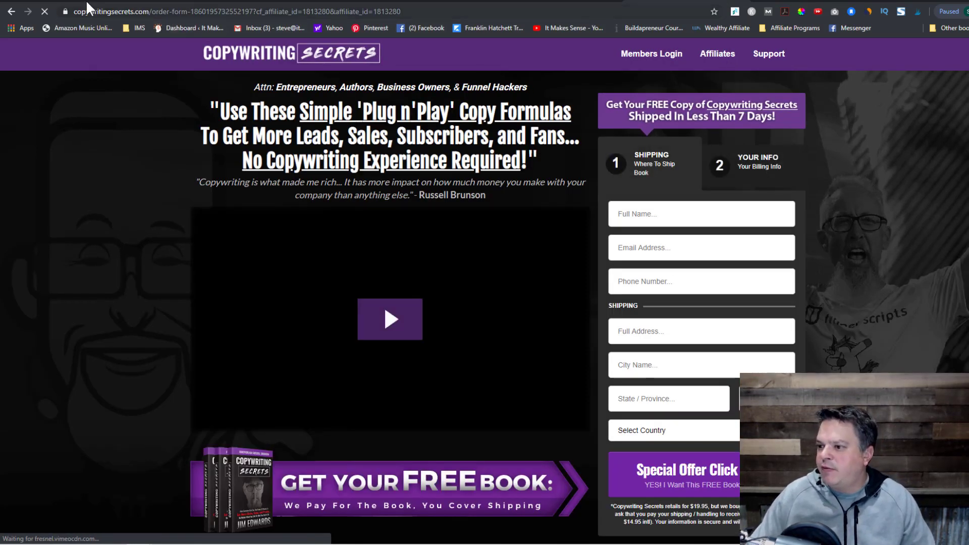
- Return to ClickMagick, reload the links list, and examine the Sub-ID 1 and Sub-ID 2 click breakdown for Copytest
click(11, 11)
click(44, 16)
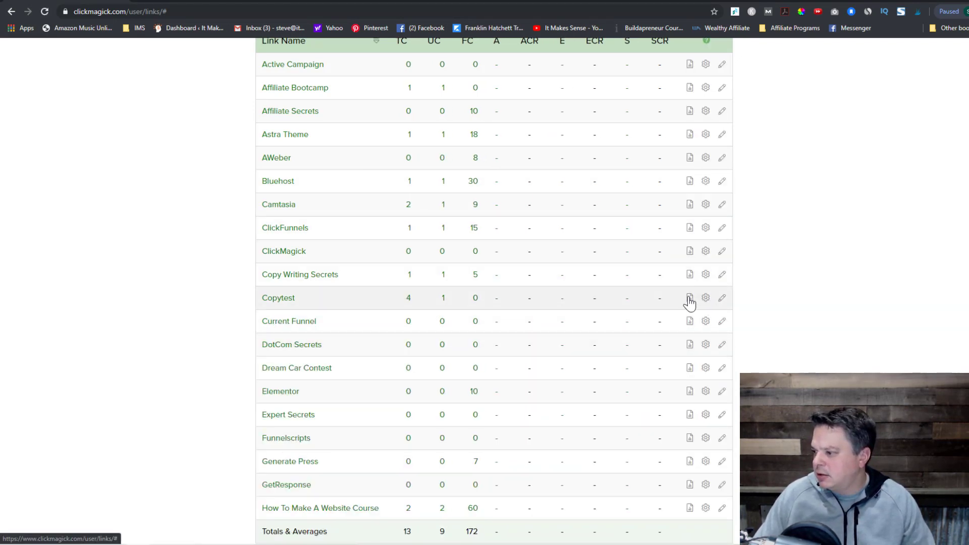
click(706, 299)
click(649, 319)
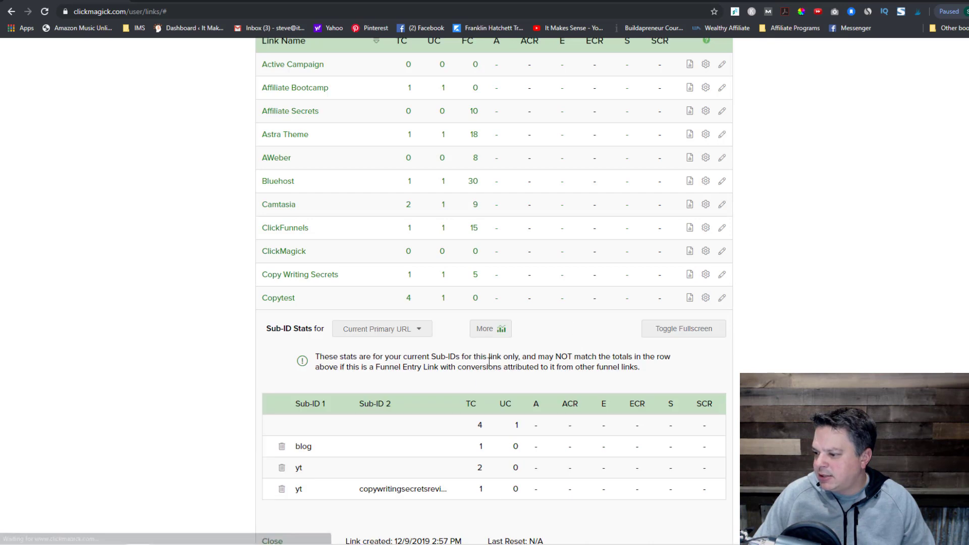
scroll(410, 417, down, 2)
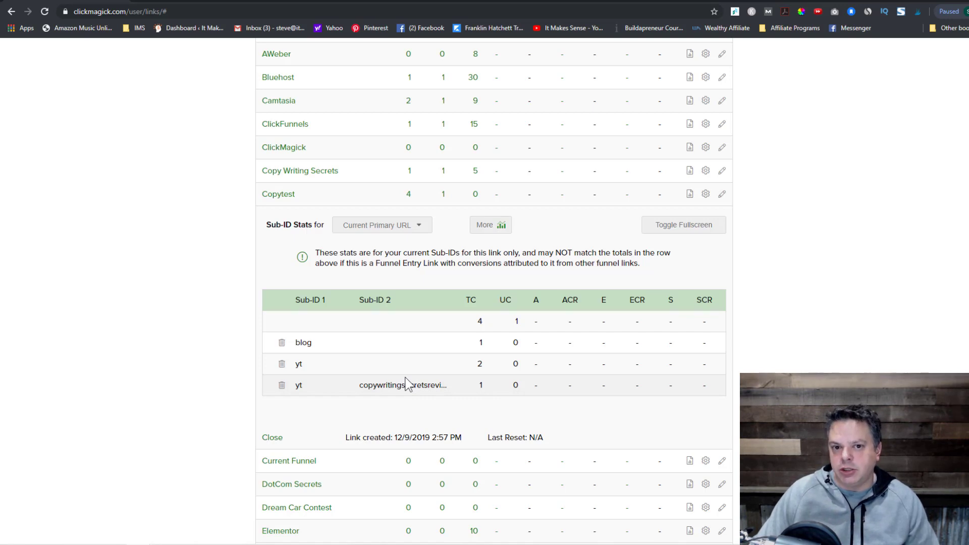
scroll(116, 290, up, 5)
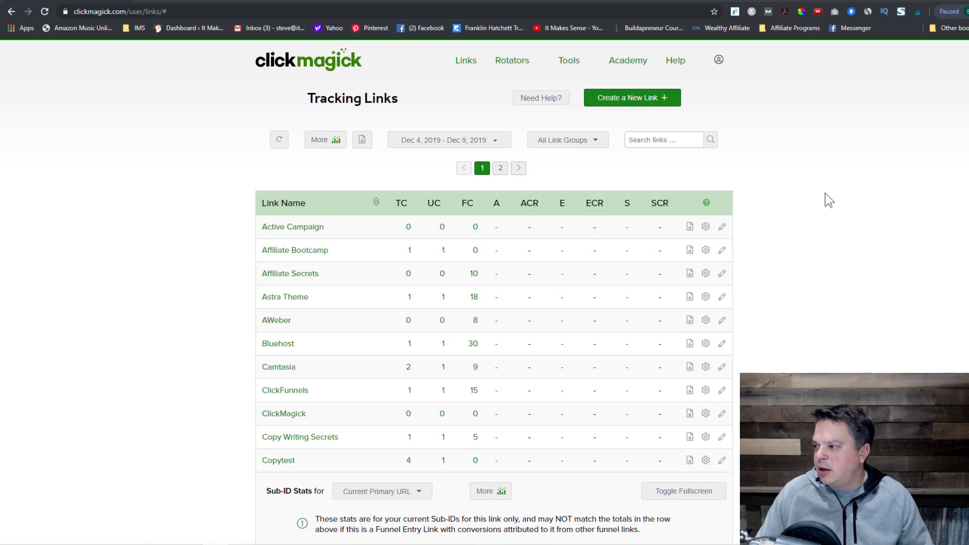
- Open the Pixel Builder, set it to track Actions, and select the generated Image/HTML conversion pixel code
click(569, 61)
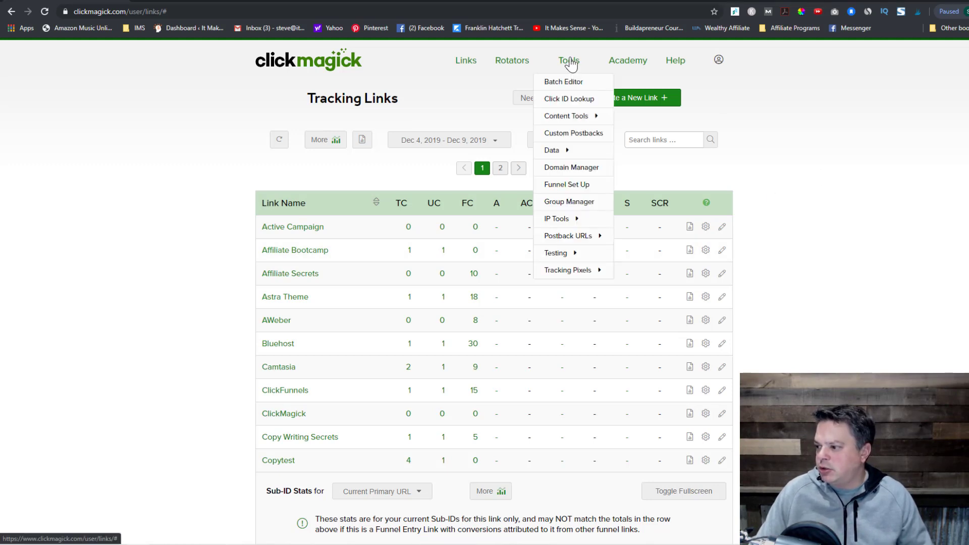
click(587, 273)
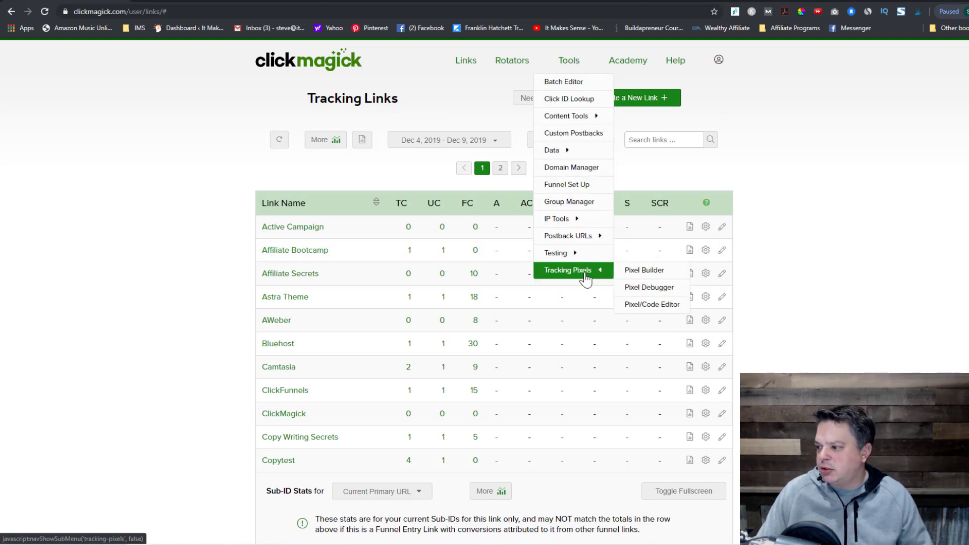
click(637, 273)
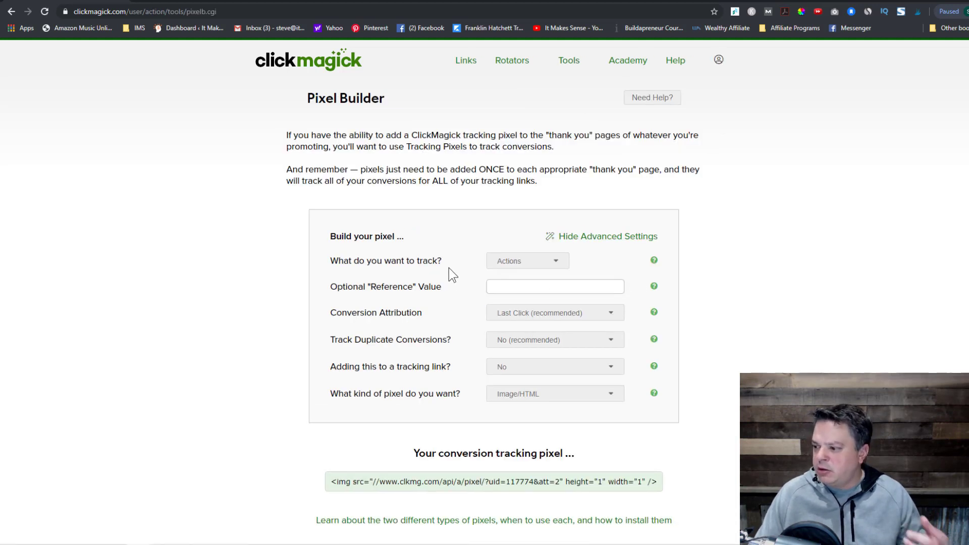
click(557, 266)
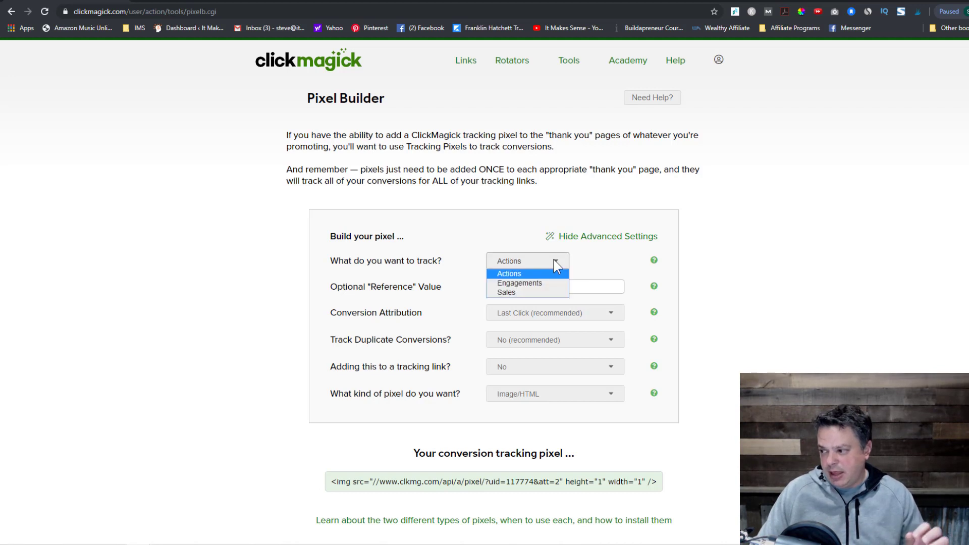
click(525, 275)
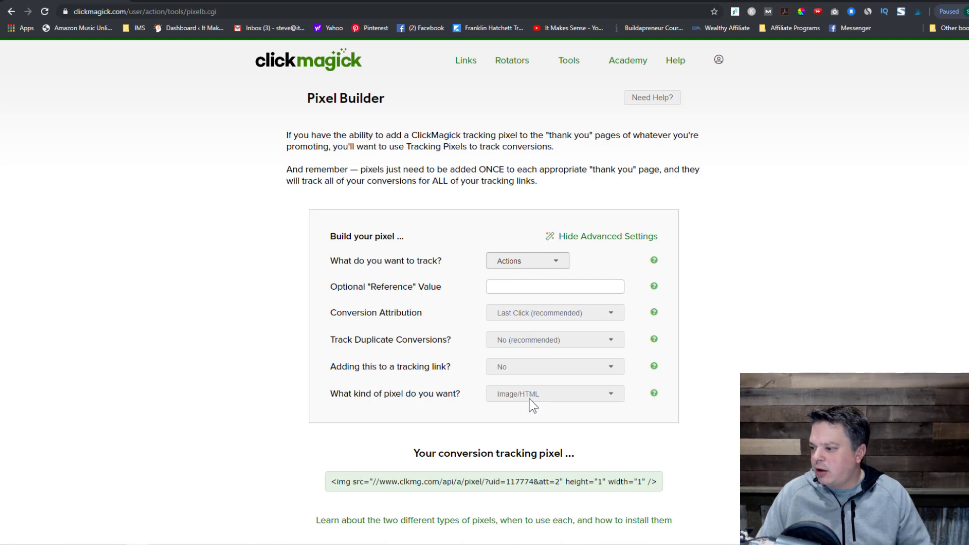
scroll(631, 370, down, 1)
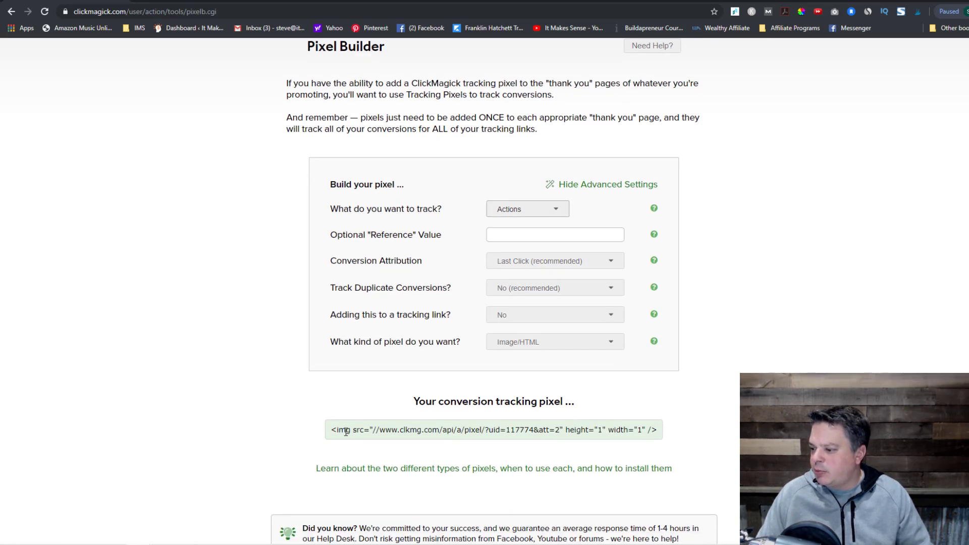
drag(331, 430, 683, 432)
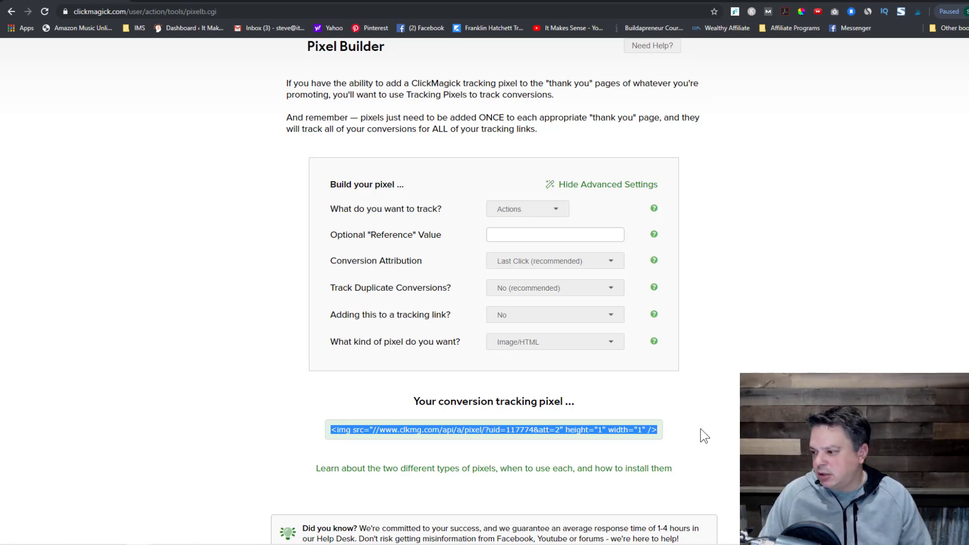
- Switch to ClickFunnels, edit the funnel's Thank You page, and open its header tracking code
click(297, 3)
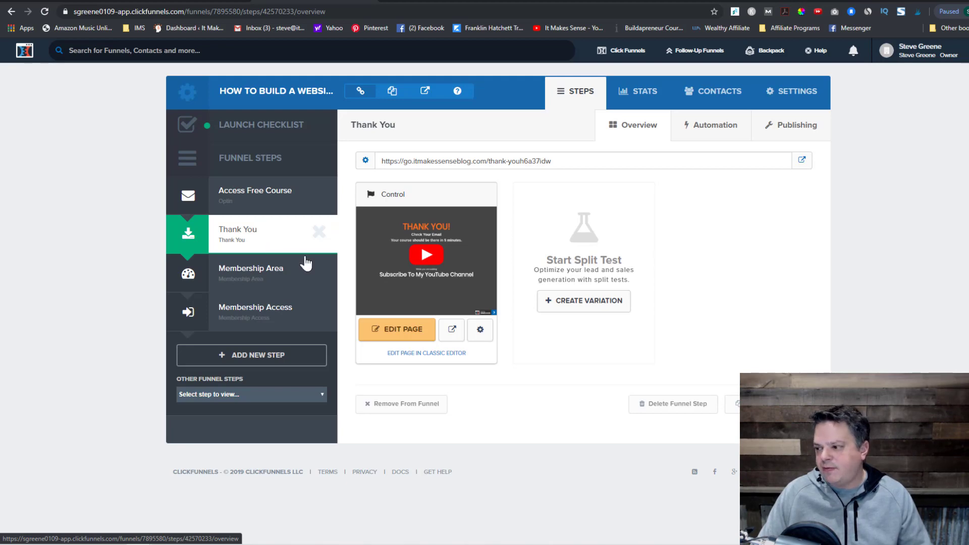
click(390, 334)
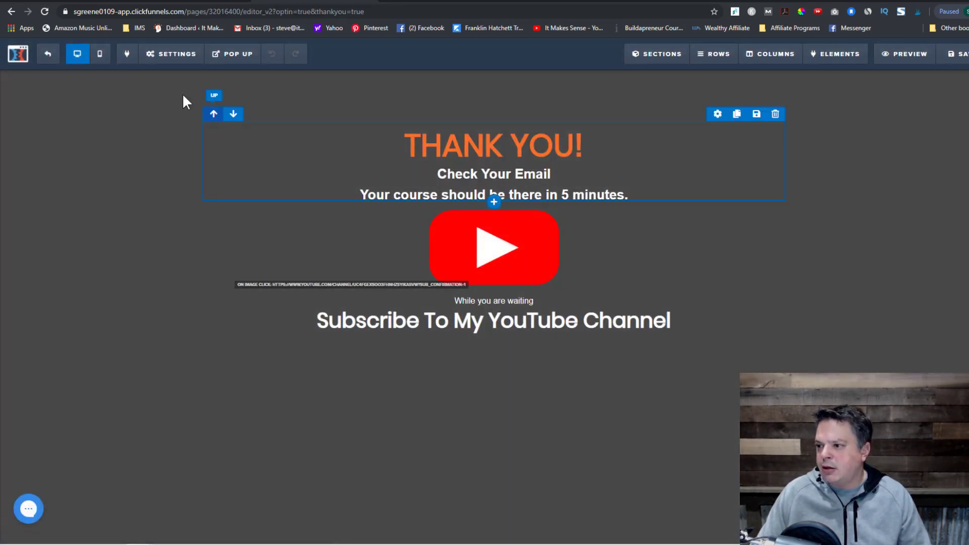
click(170, 54)
click(174, 118)
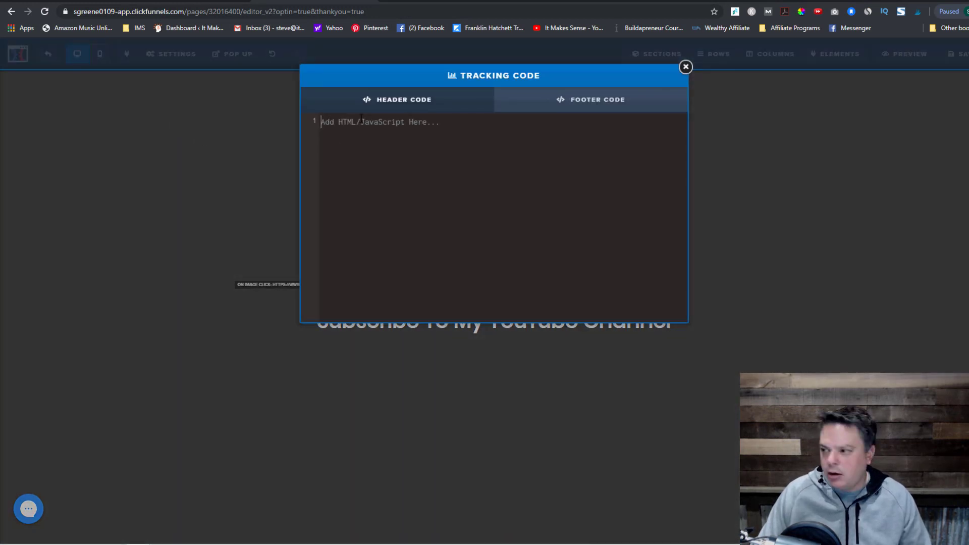
- Return to ClickMagick's Pixel Builder, set the pixel kind to JavaScript, and copy the generated pixel code
click(43, 2)
click(603, 341)
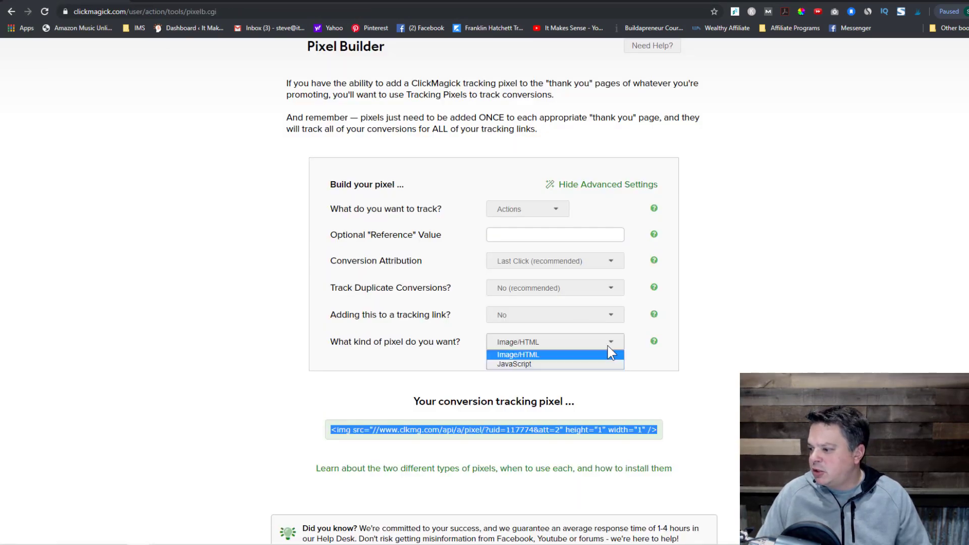
click(556, 365)
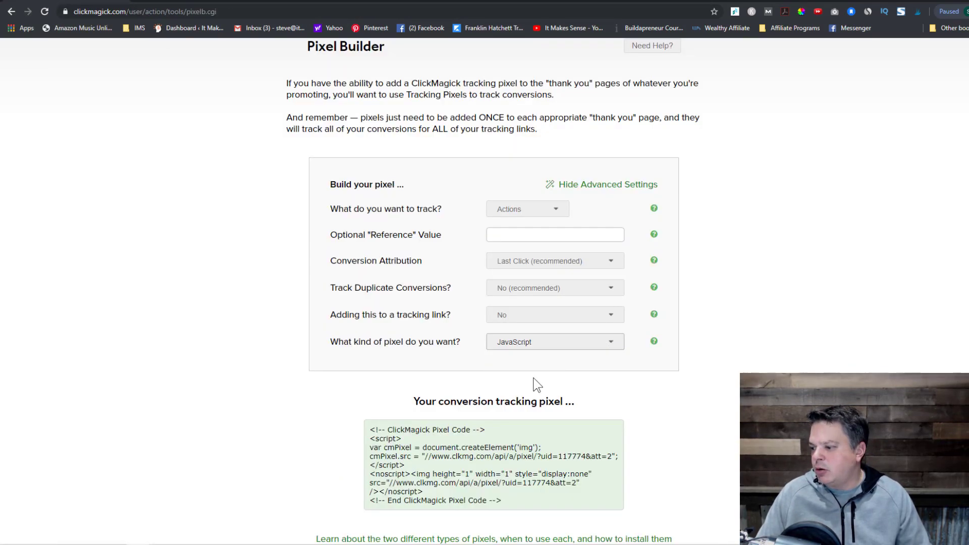
click(505, 501)
key(ctrl+c)
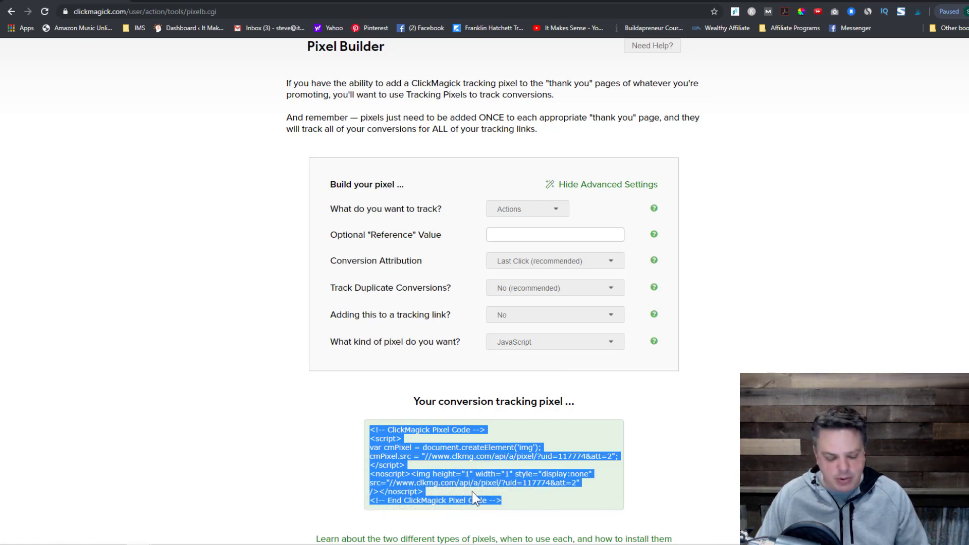
- Paste the pixel code into the header tracking code of the ClickFunnels Thank You page, save the page, and exit the editor
click(274, 4)
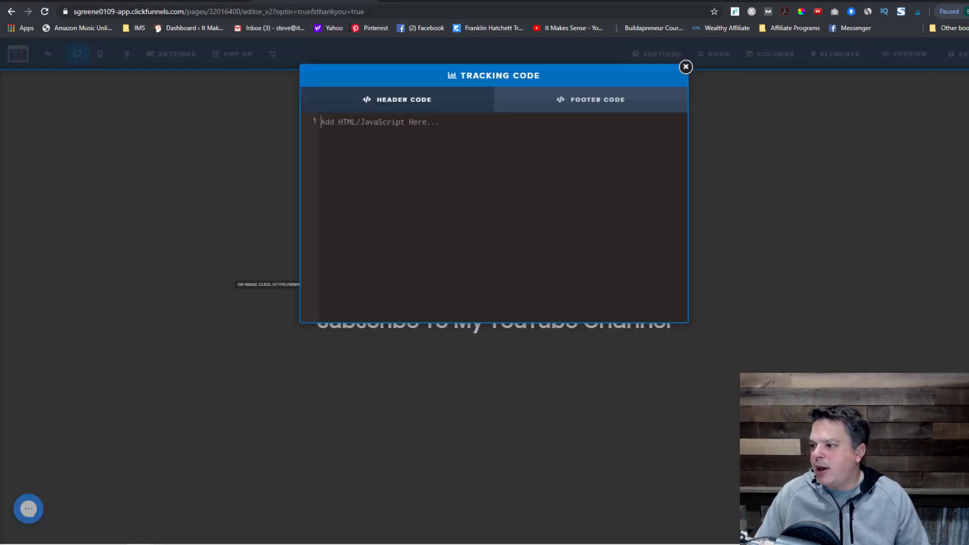
key(ctrl+v)
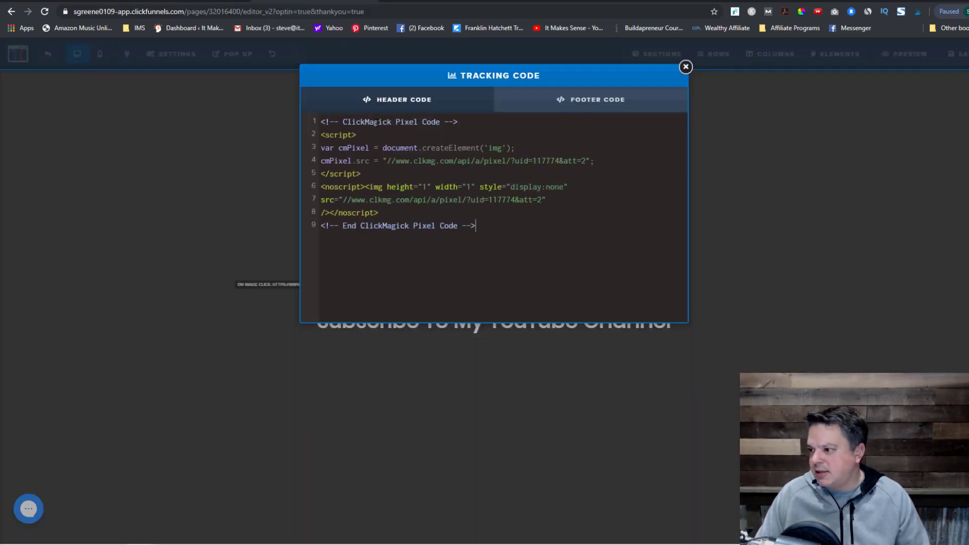
click(685, 67)
click(962, 56)
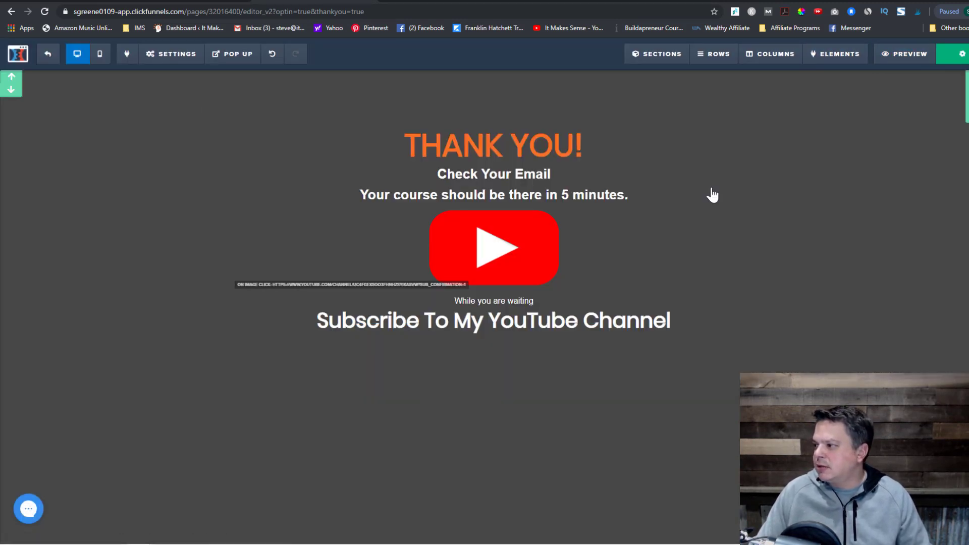
click(48, 56)
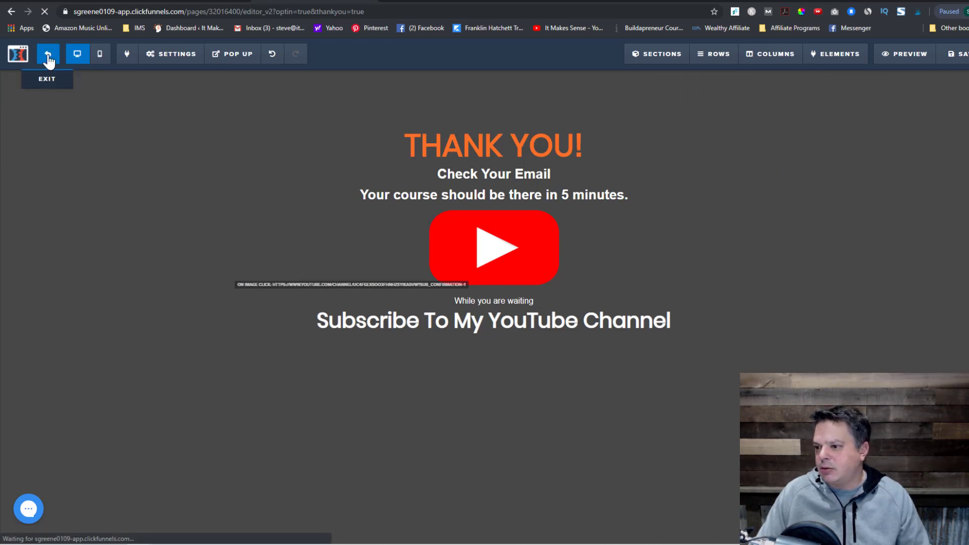
- Return to ClickMagick and filter the tracking links to the Funnels group to examine the How To Make A Website Course actions
key(ctrl+Tab)
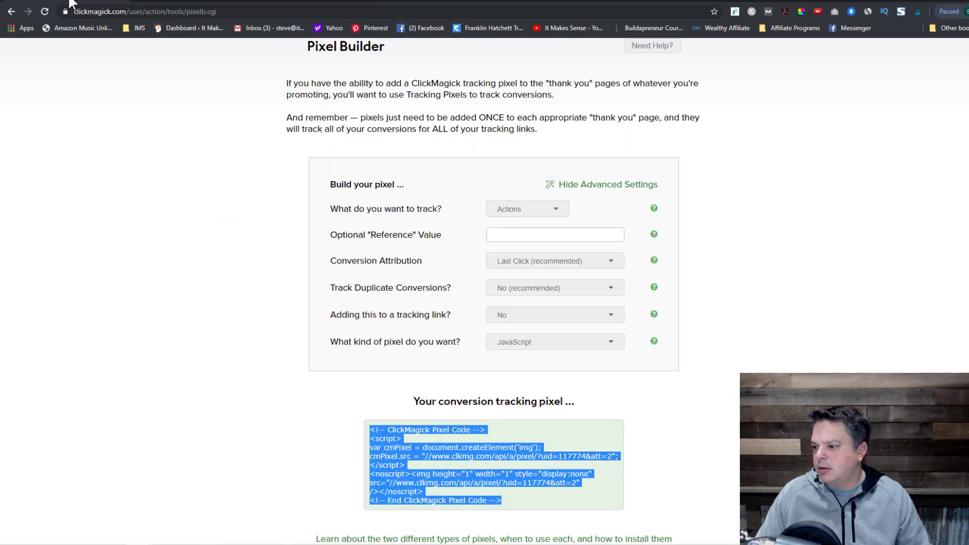
scroll(513, 78, up, 2)
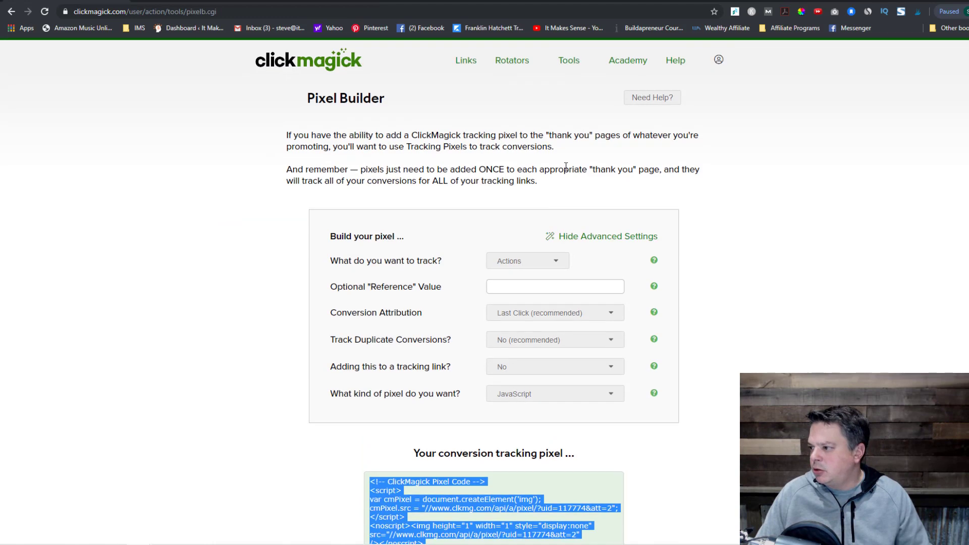
click(469, 62)
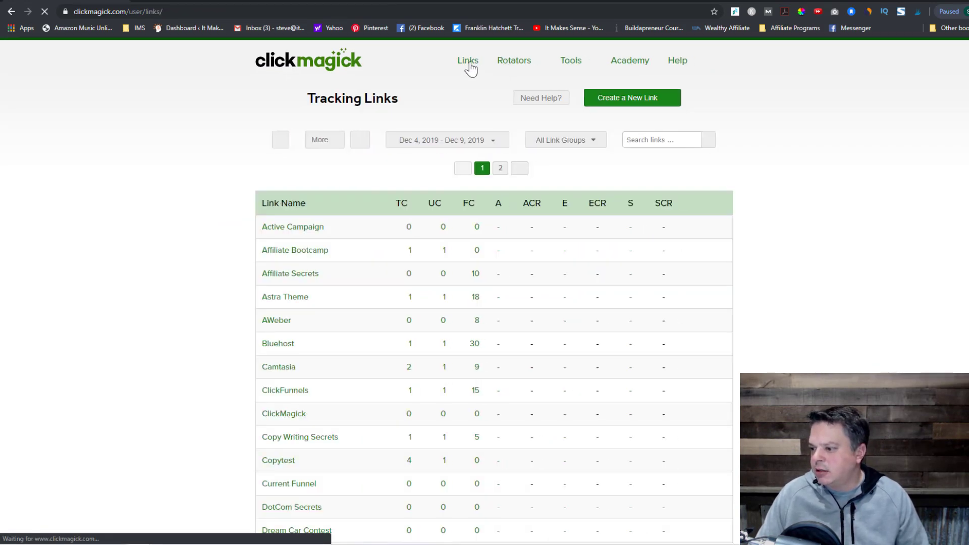
scroll(555, 276, down, 5)
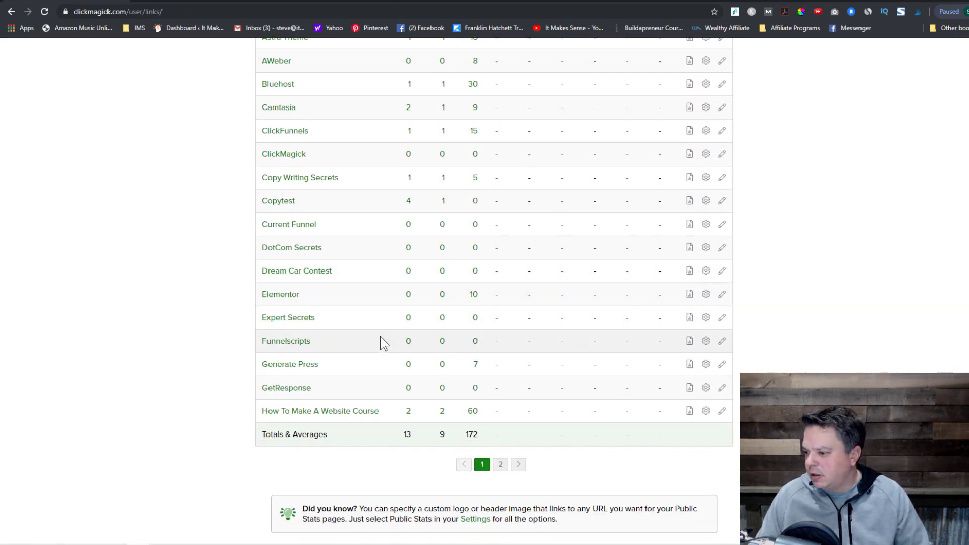
scroll(419, 351, up, 4)
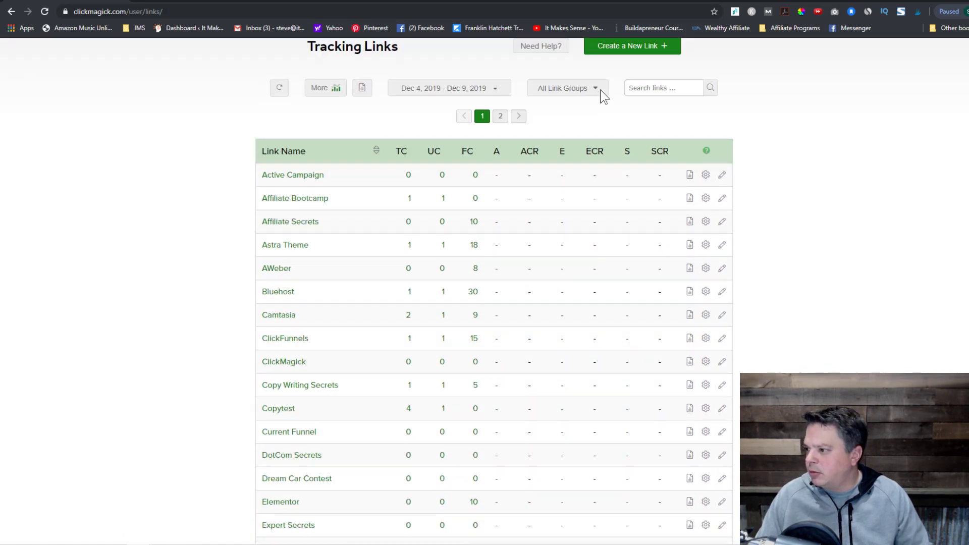
click(601, 89)
click(574, 146)
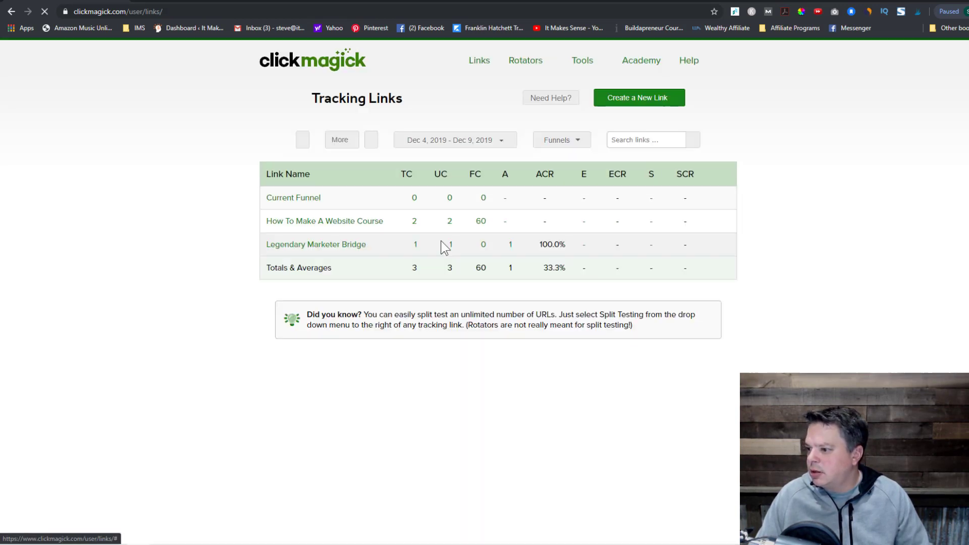
mouse_move(346, 230)
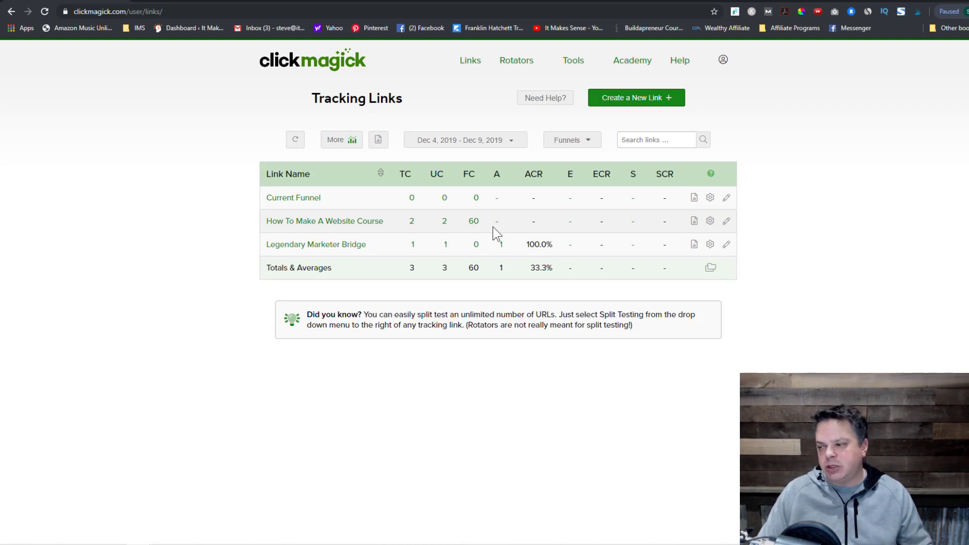
click(204, 3)
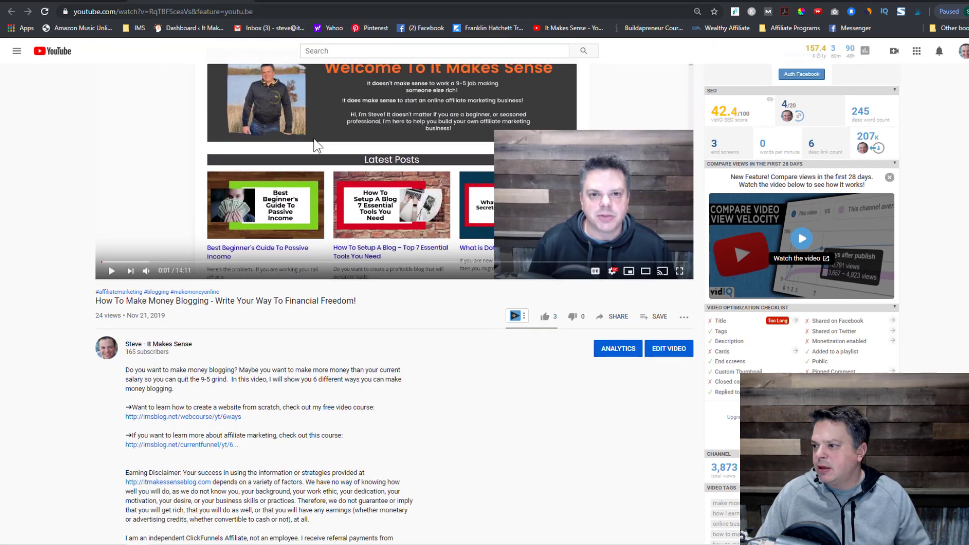
scroll(328, 237, down, 3)
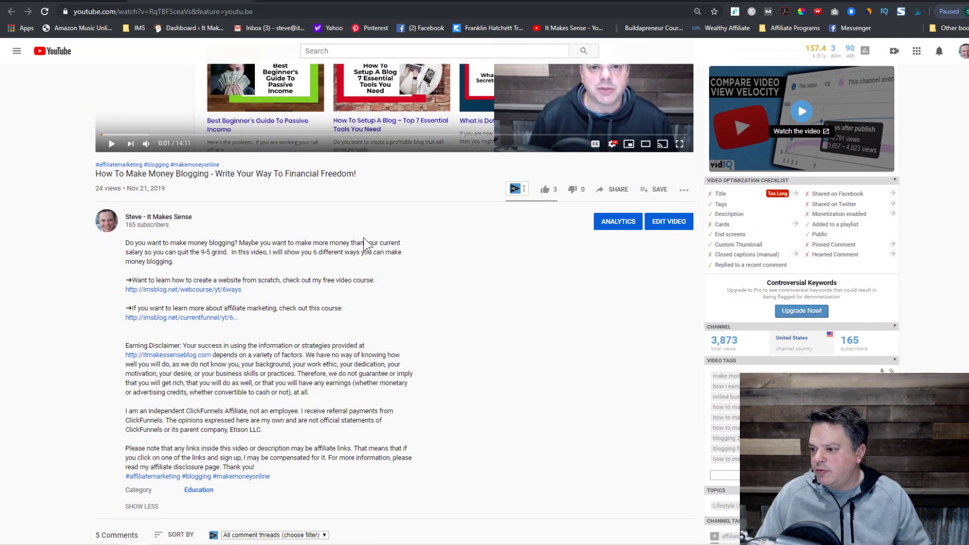
click(207, 297)
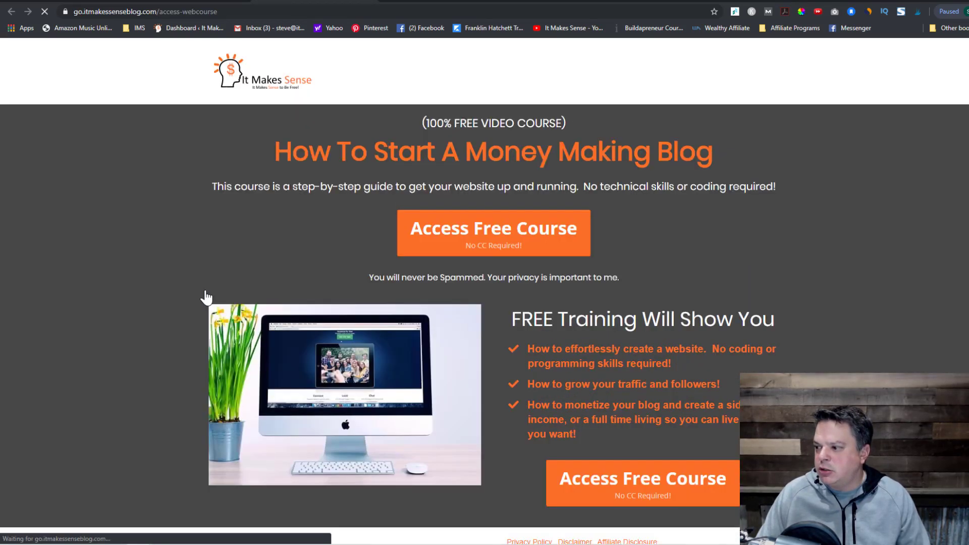
click(497, 230)
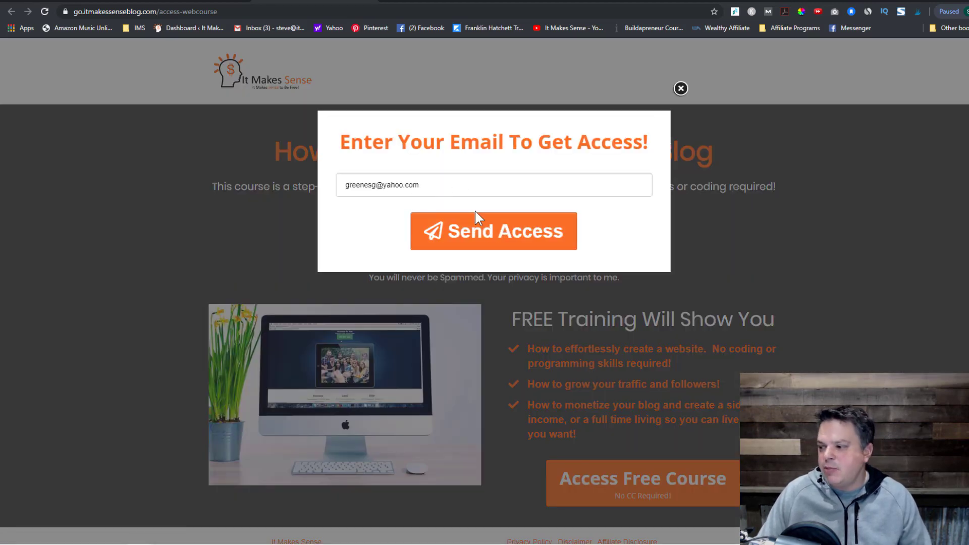
click(483, 234)
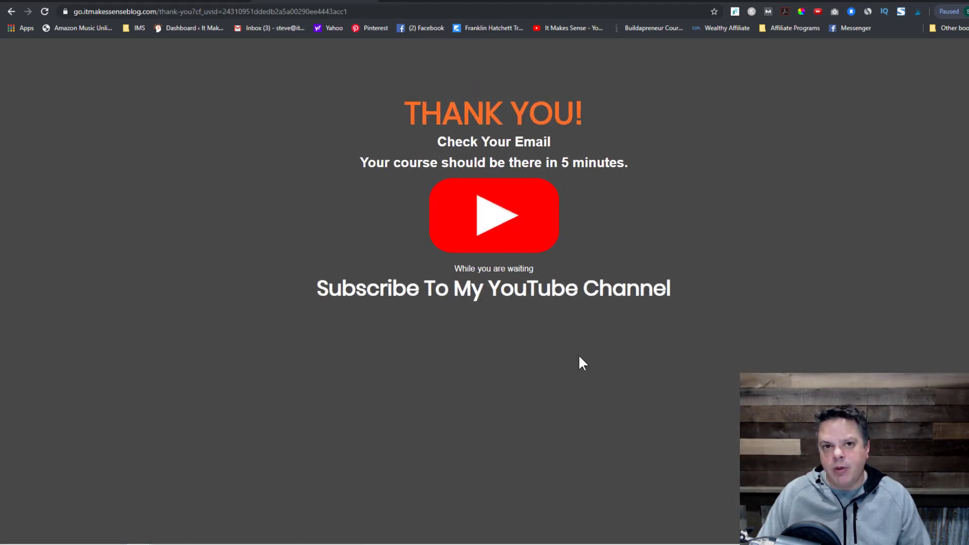
- Return to ClickMagick, reload the Funnels links, and examine the Sub-ID Stats for How To Make A Website Course
key(ctrl+Tab)
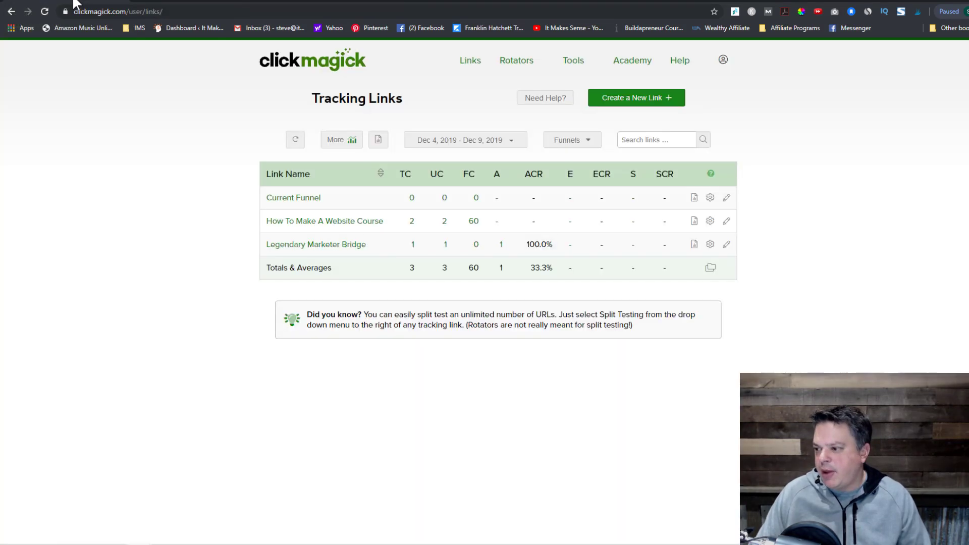
click(40, 11)
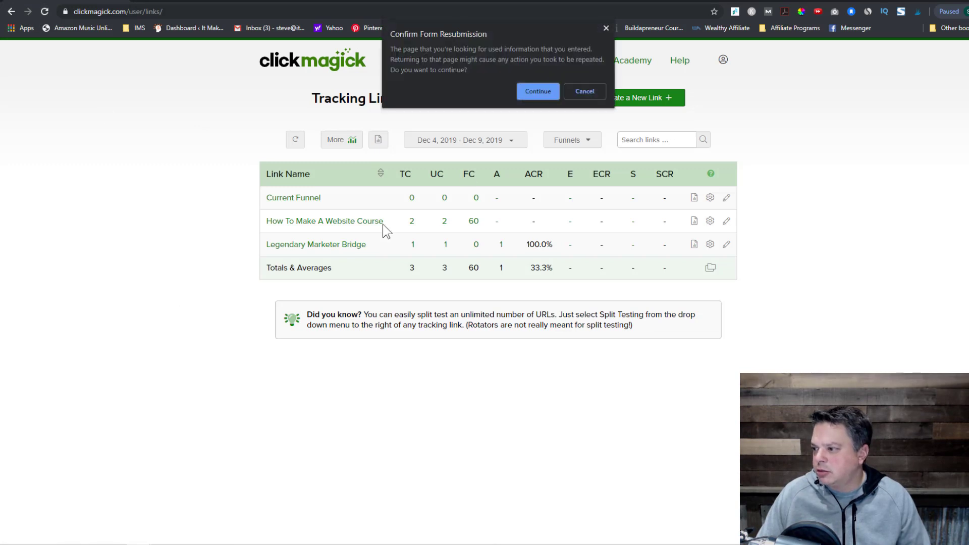
click(541, 90)
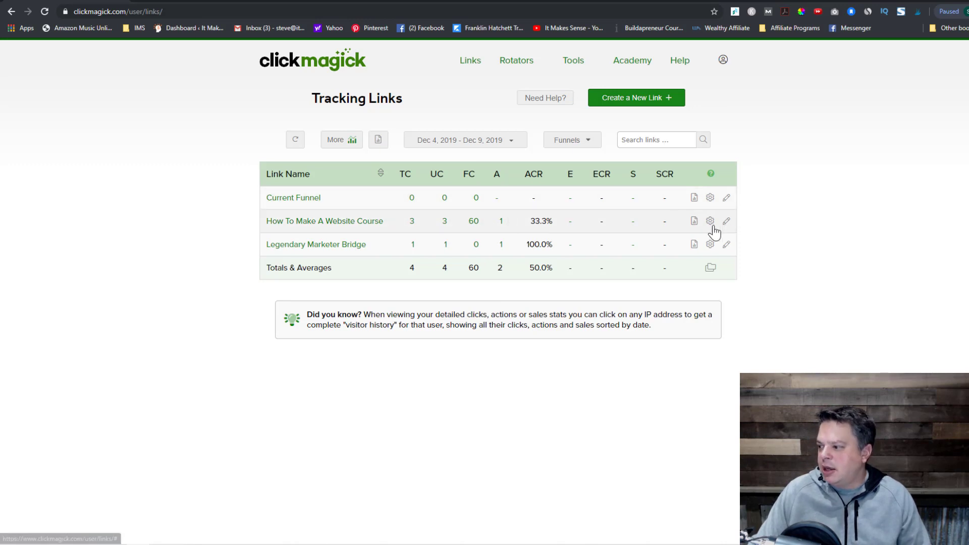
click(694, 223)
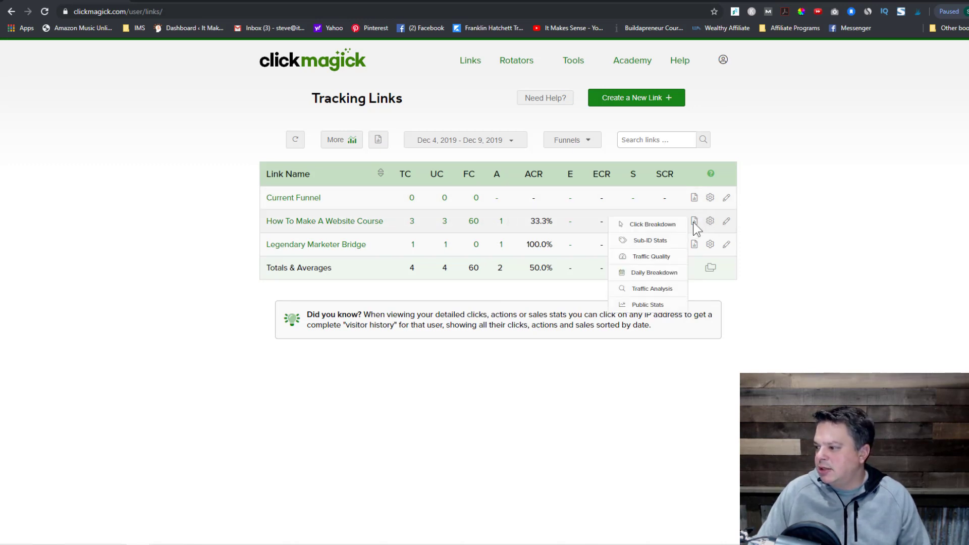
click(663, 248)
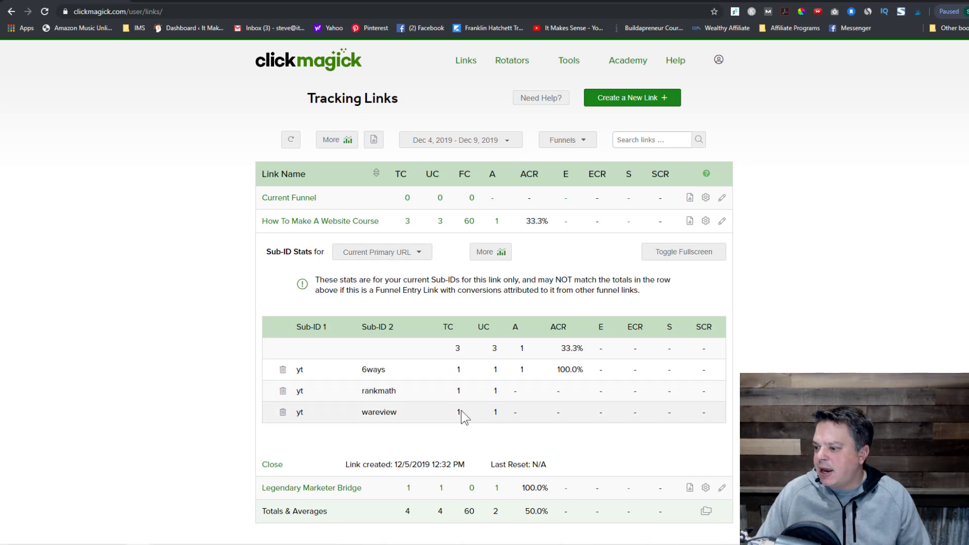
scroll(527, 338, down, 1)
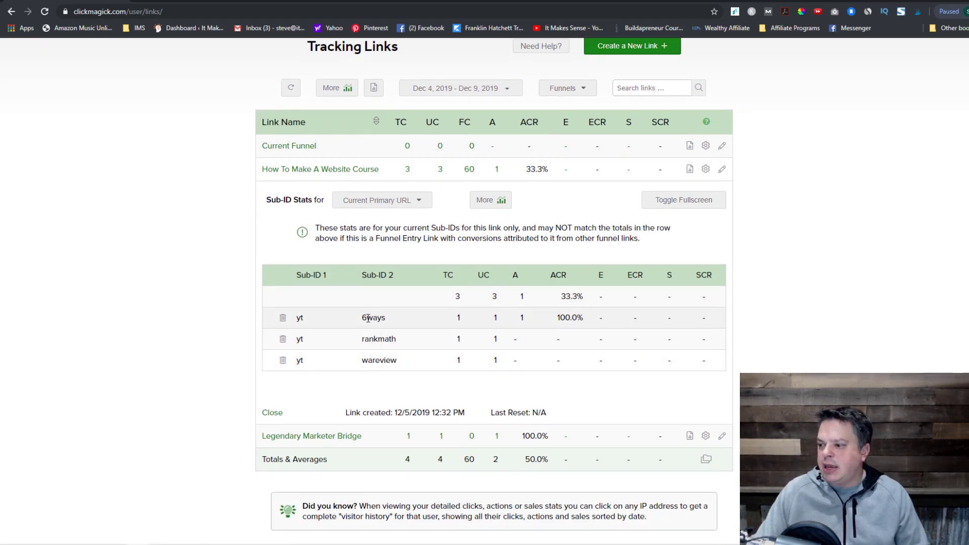
- Switch to the YouTube blogging video to review the content behind the yt/6ways conversion
click(183, 5)
scroll(162, 158, up, 3)
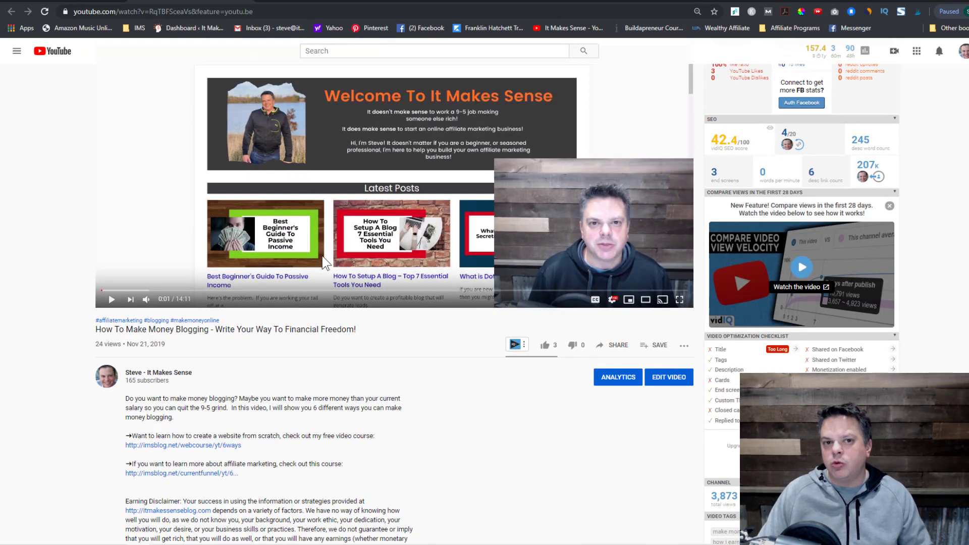
scroll(322, 256, up, 2)
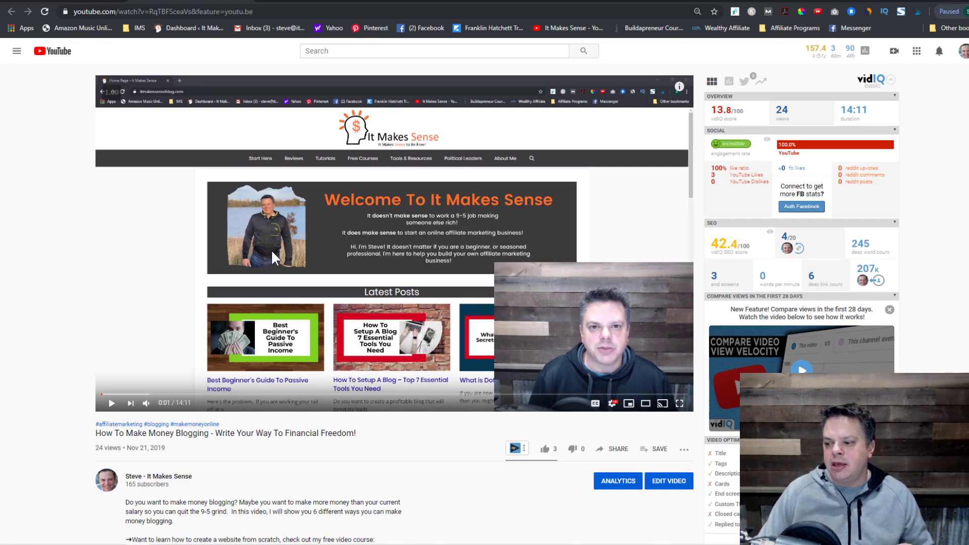
- Return to ClickMagick and open the basic settings of the Current Funnel tracking link
click(74, 4)
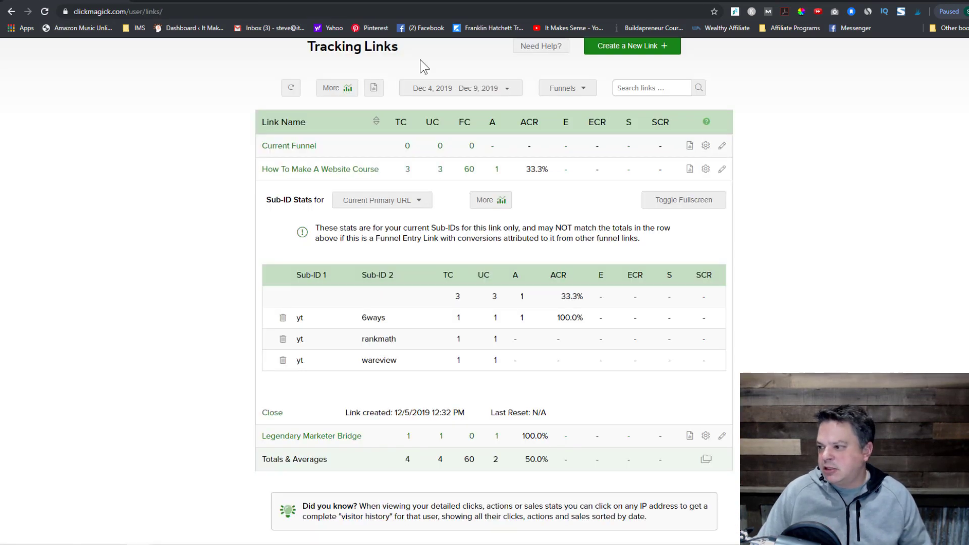
click(299, 147)
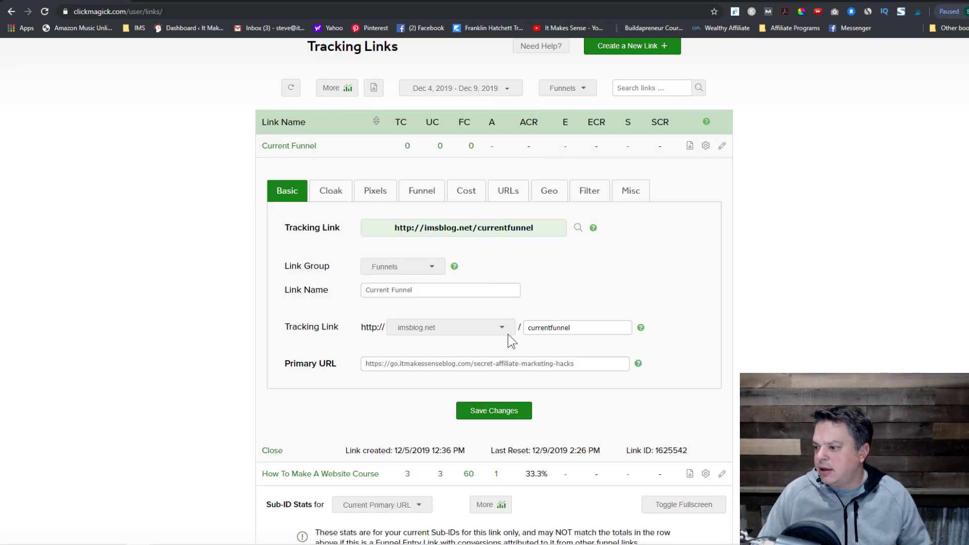